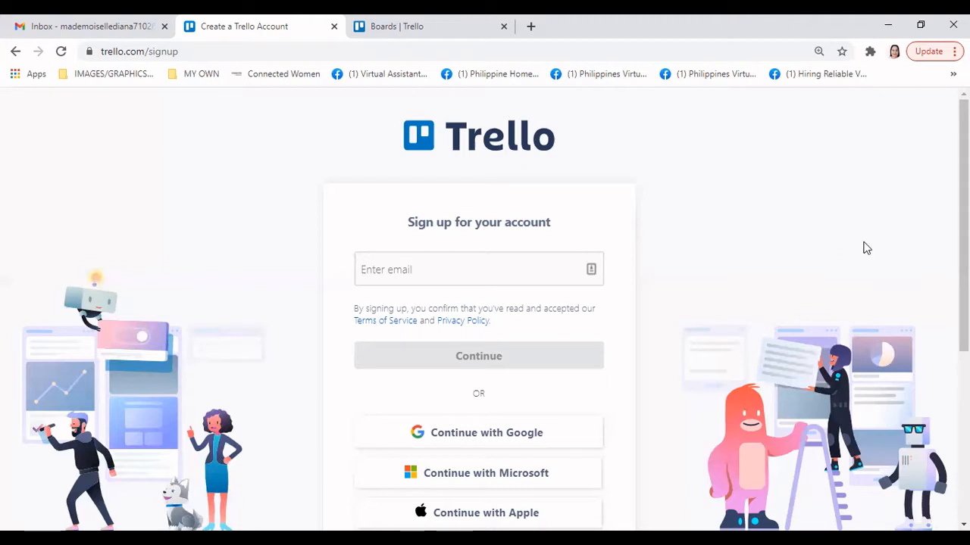
# Browse the Trello sign-up page, then switch to the open 'Boards | Trello' browser tab
pyautogui.moveTo(963, 250); pyautogui.dragTo(964, 280)
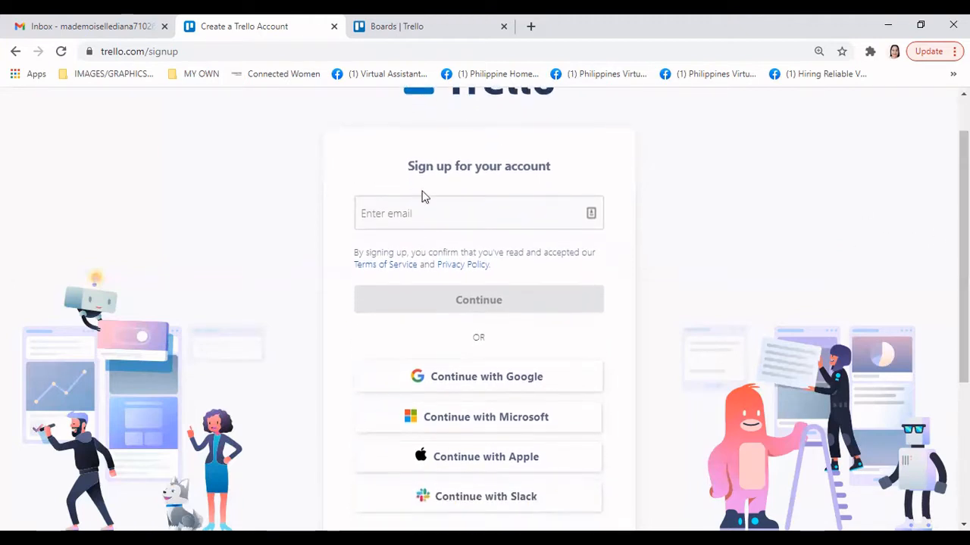
pyautogui.moveTo(963, 238); pyautogui.dragTo(964, 214)
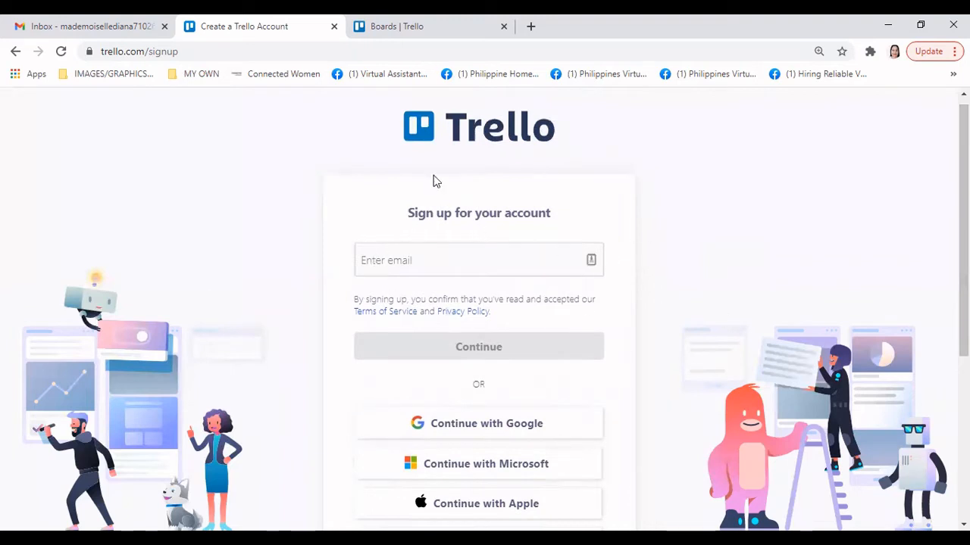
pyautogui.click(432, 266)
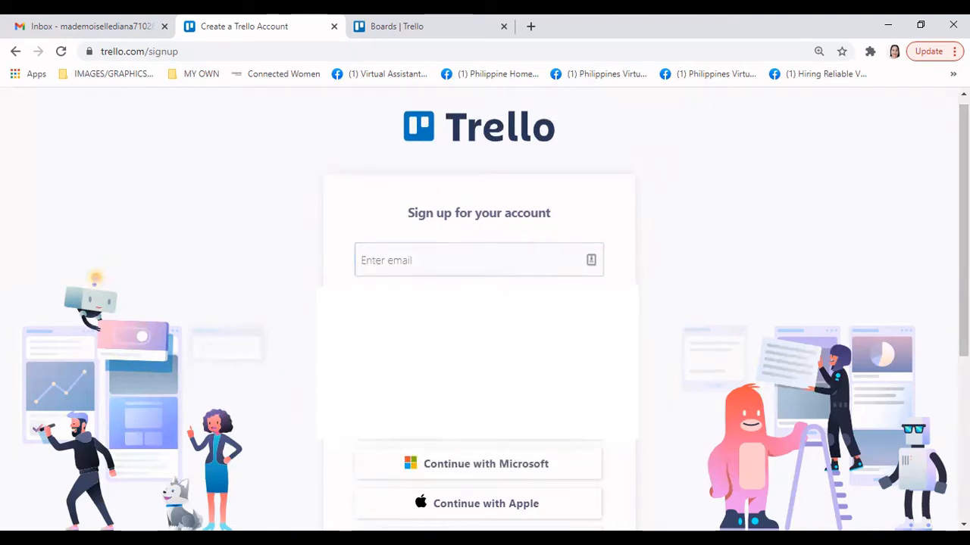
pyautogui.scroll(-1, 640, 394)
pyautogui.scroll(-1, 640, 394)
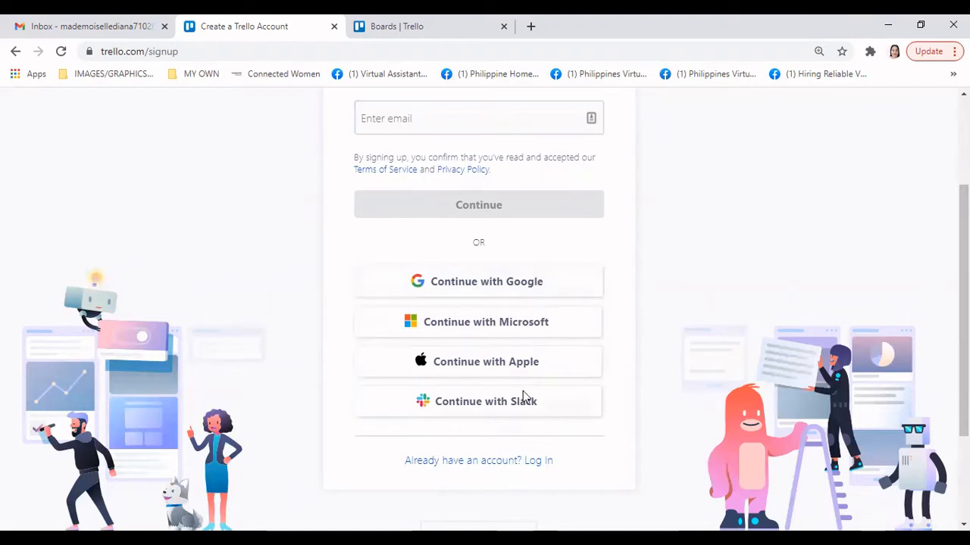
pyautogui.scroll(-1, 617, 422)
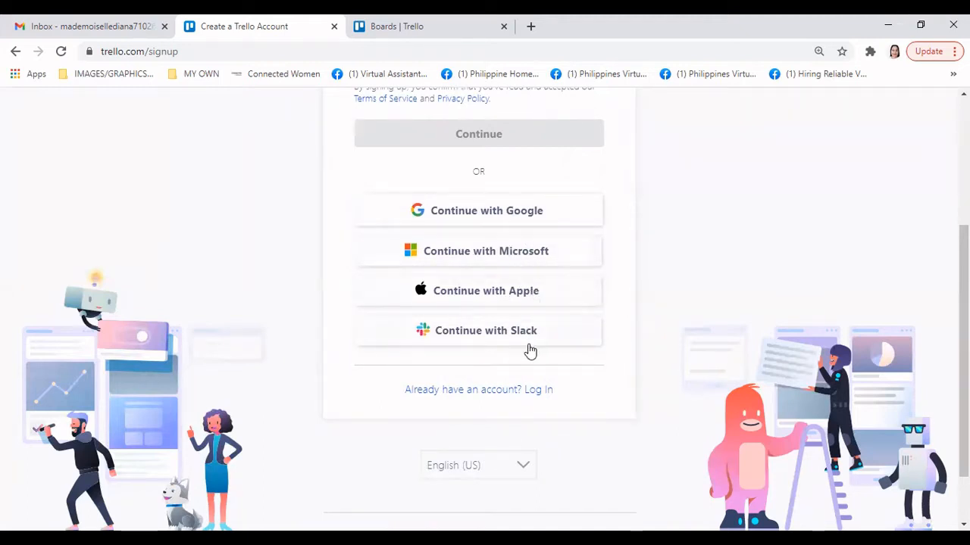
pyautogui.scroll(-1, 627, 355)
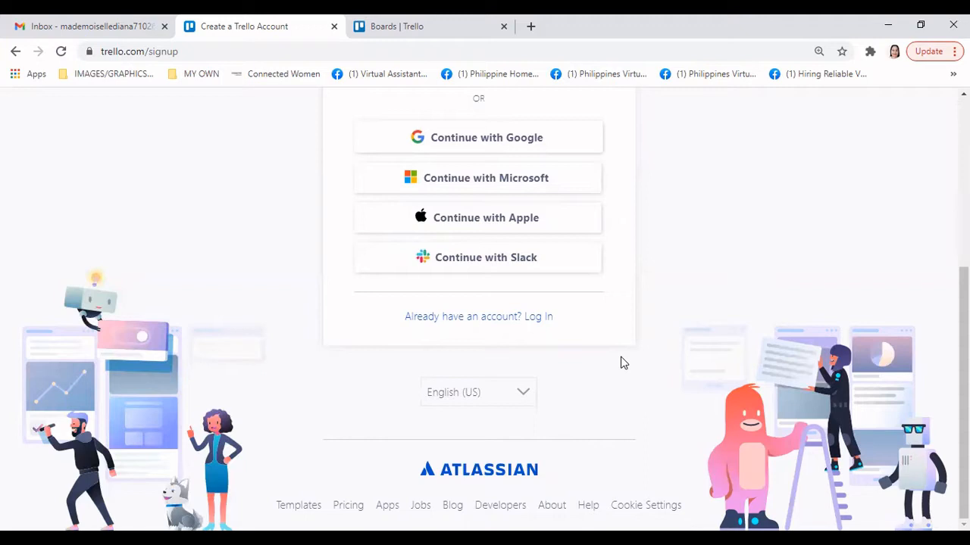
pyautogui.scroll(1, 621, 363)
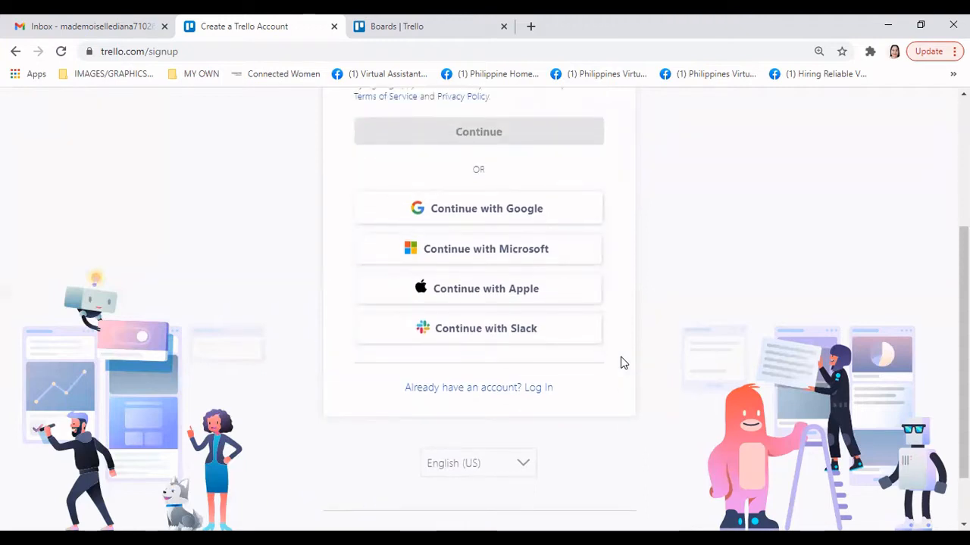
pyautogui.scroll(3, 621, 363)
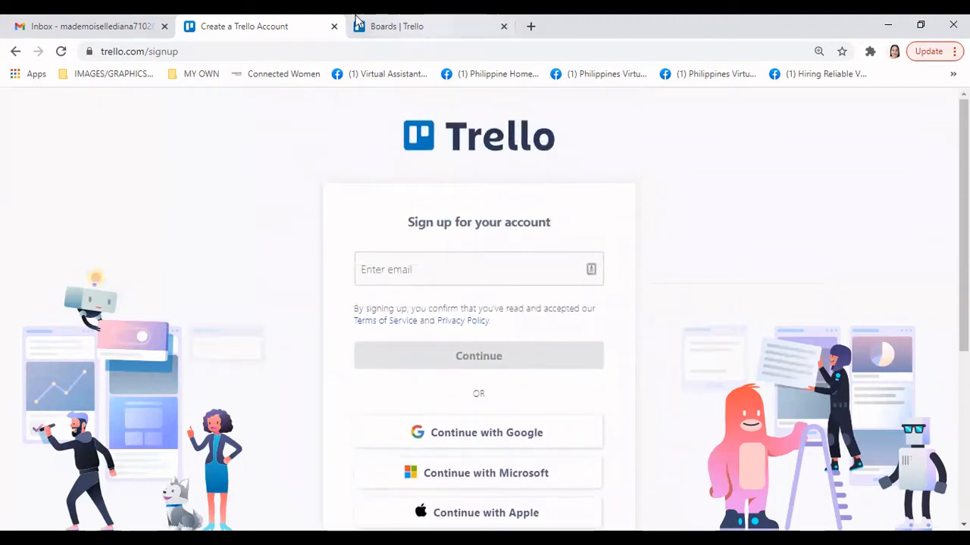
pyautogui.click(395, 23)
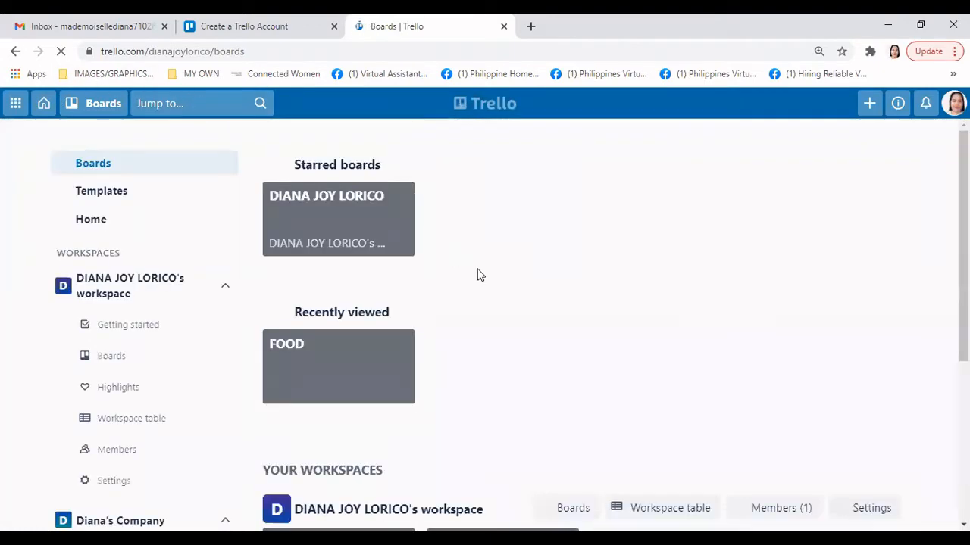
# Show the Boards dropdown listing the starred board, the recent FOOD board and templates
pyautogui.scroll(-3, 753, 335)
pyautogui.scroll(2, 753, 335)
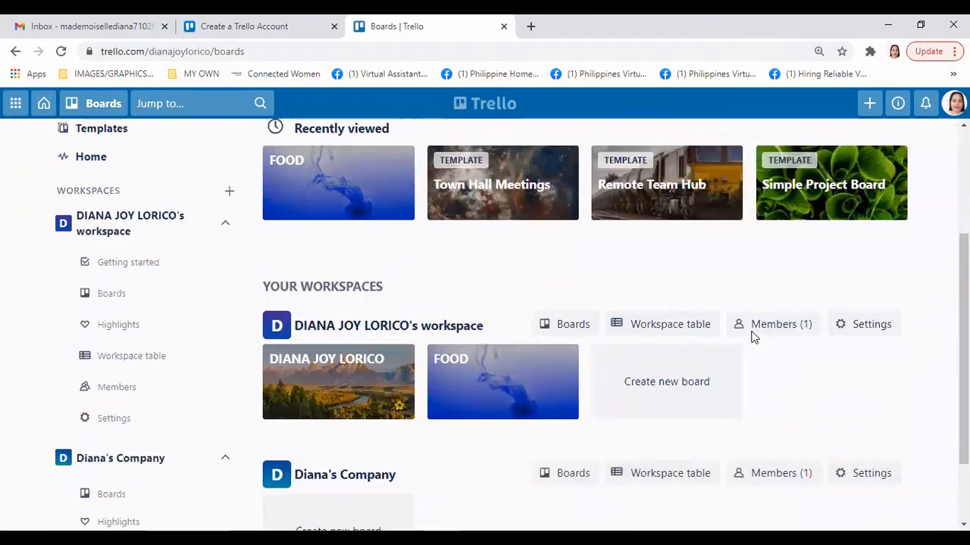
pyautogui.scroll(2, 135, 150)
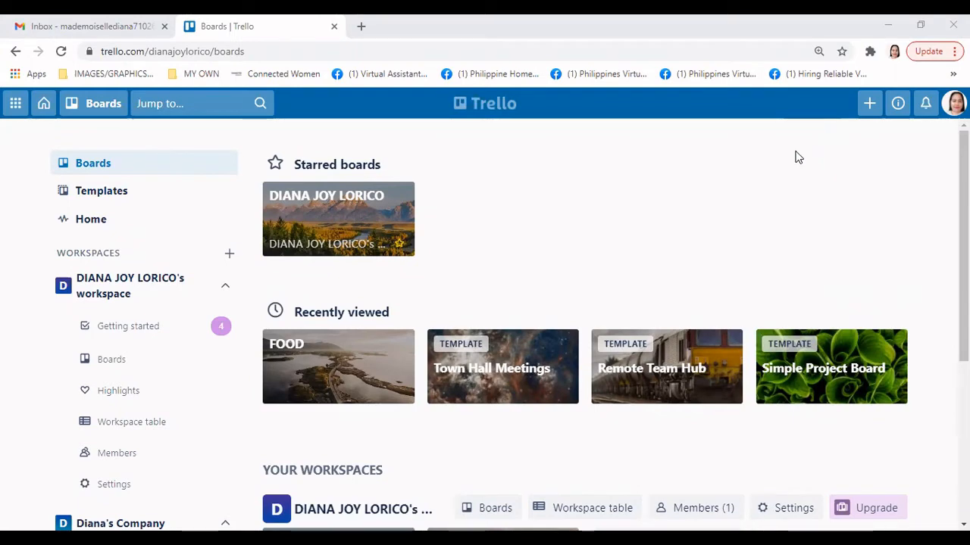
pyautogui.click(103, 113)
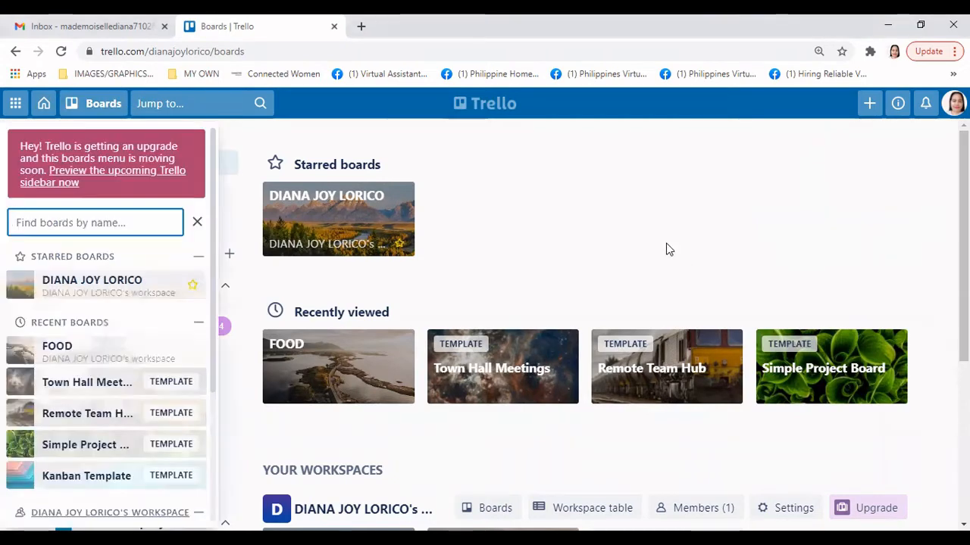
pyautogui.scroll(-1, 673, 149)
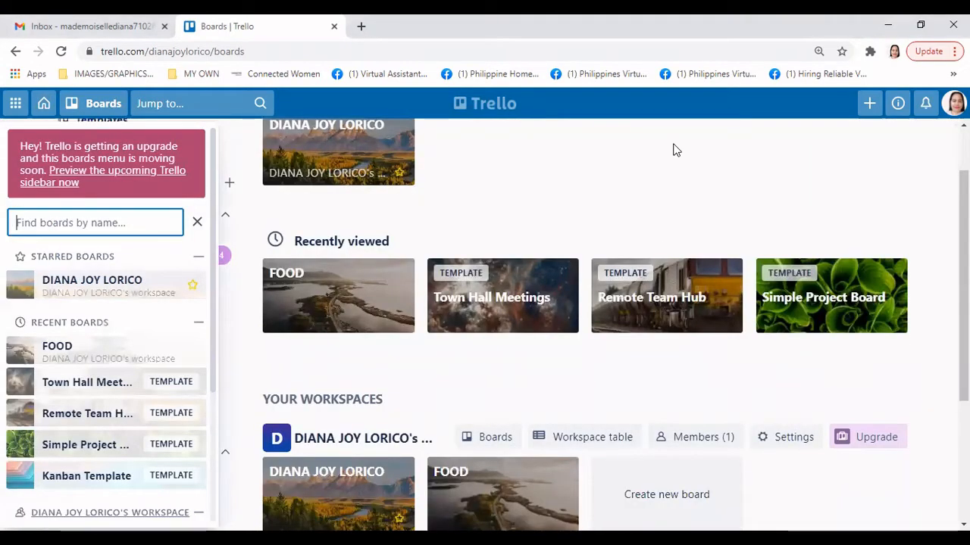
pyautogui.scroll(-1, 674, 149)
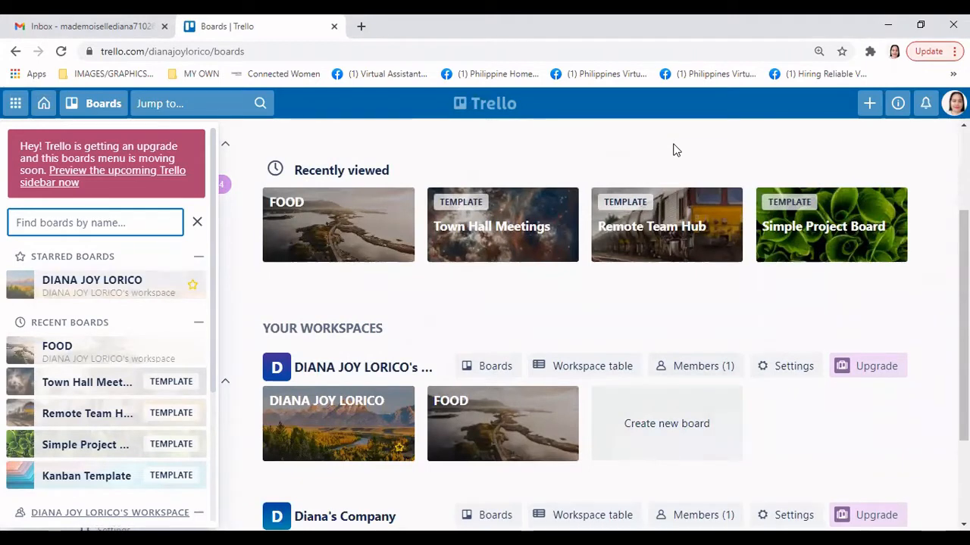
pyautogui.scroll(2, 674, 150)
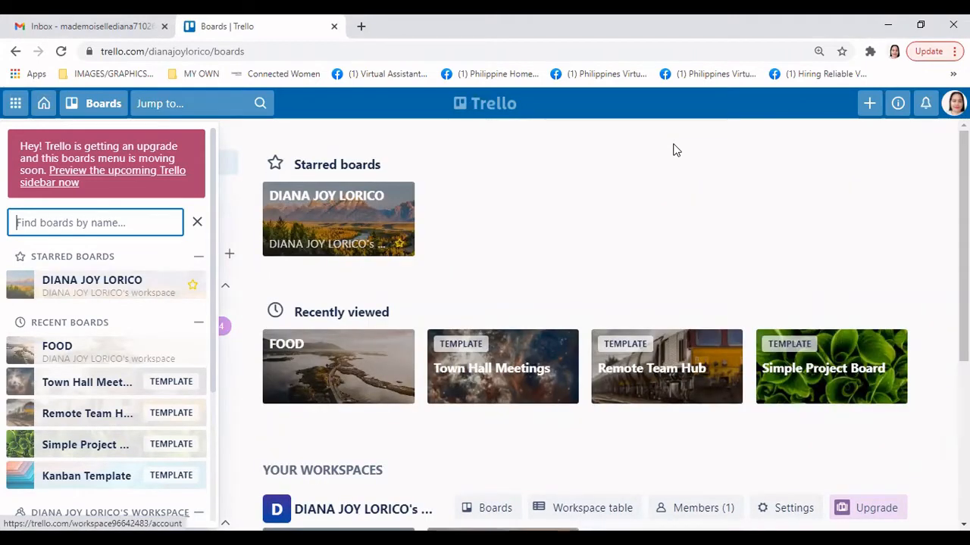
# Open the FOOD board and create the UPCOMING PROJECTS list
pyautogui.click(339, 366)
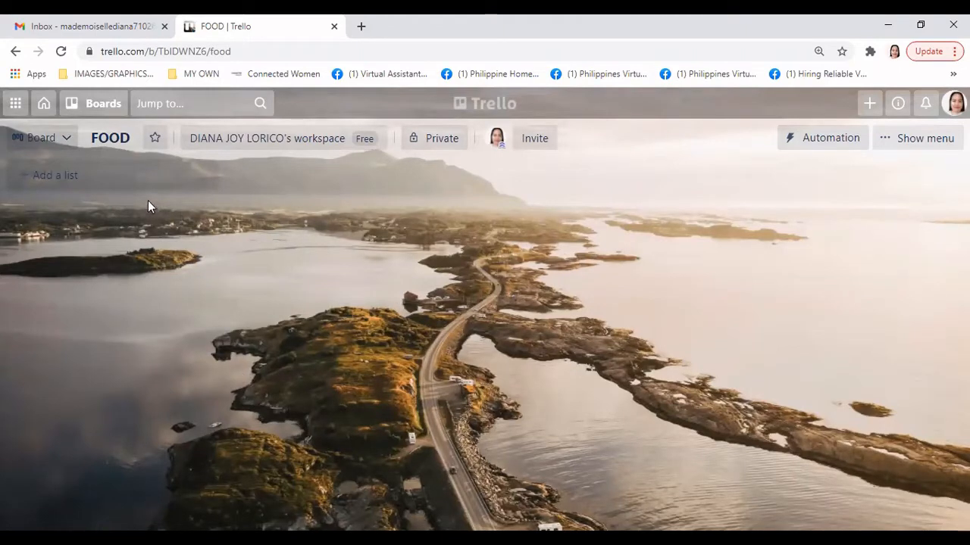
pyautogui.click(124, 177)
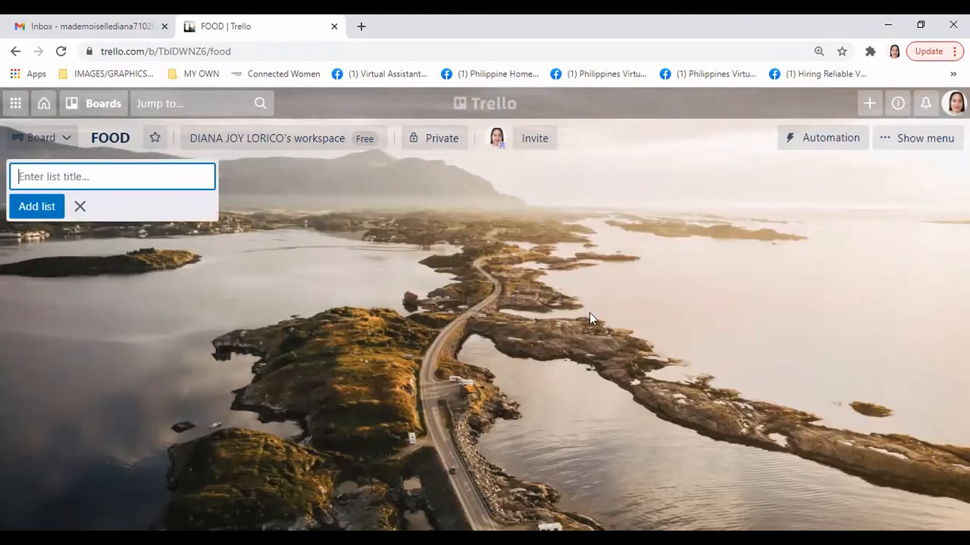
pyautogui.click(241, 263)
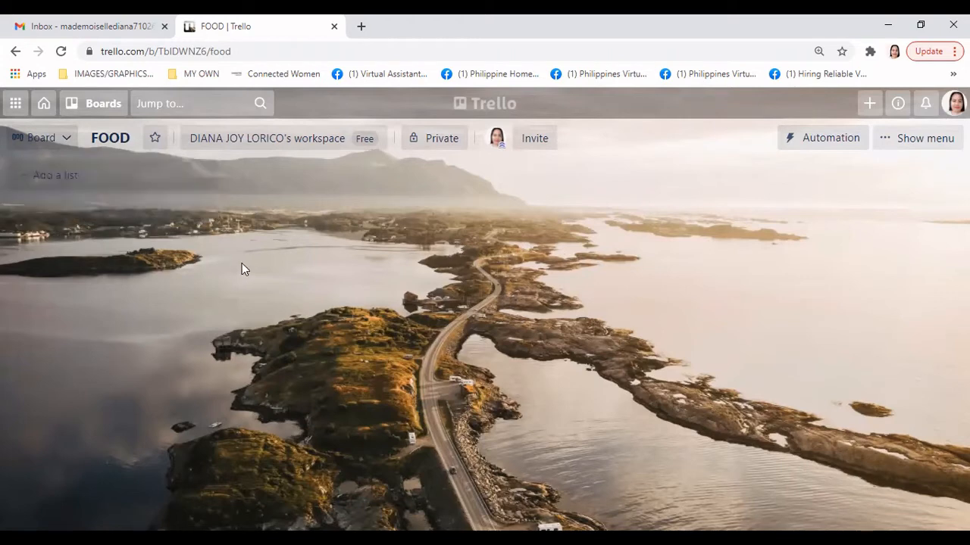
pyautogui.click(106, 178)
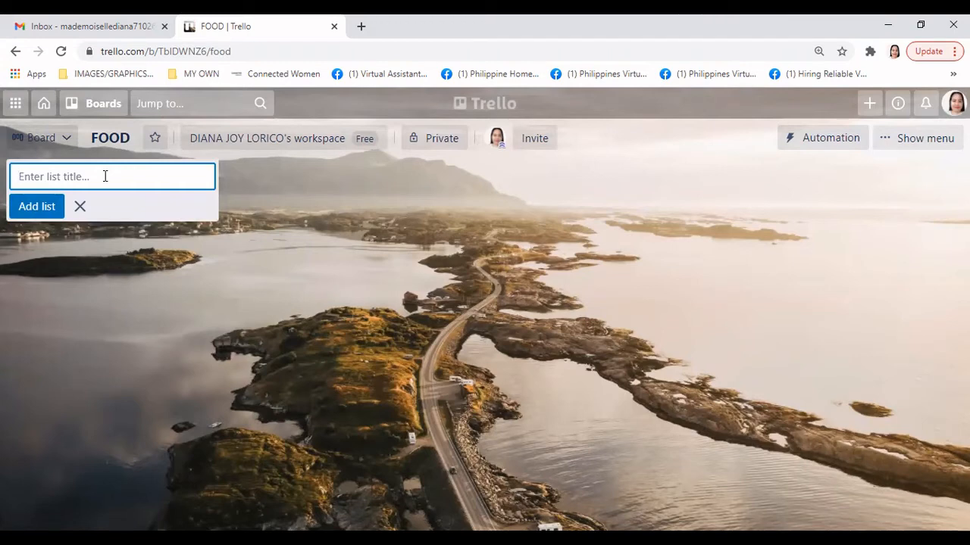
pyautogui.write('UPCOMING')
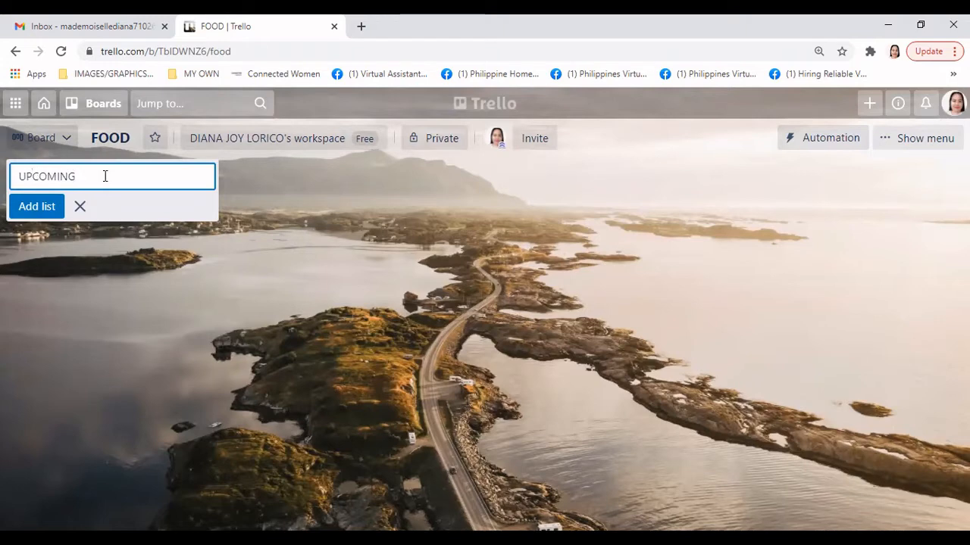
pyautogui.write(' PROJECTS')
pyautogui.press('Return')
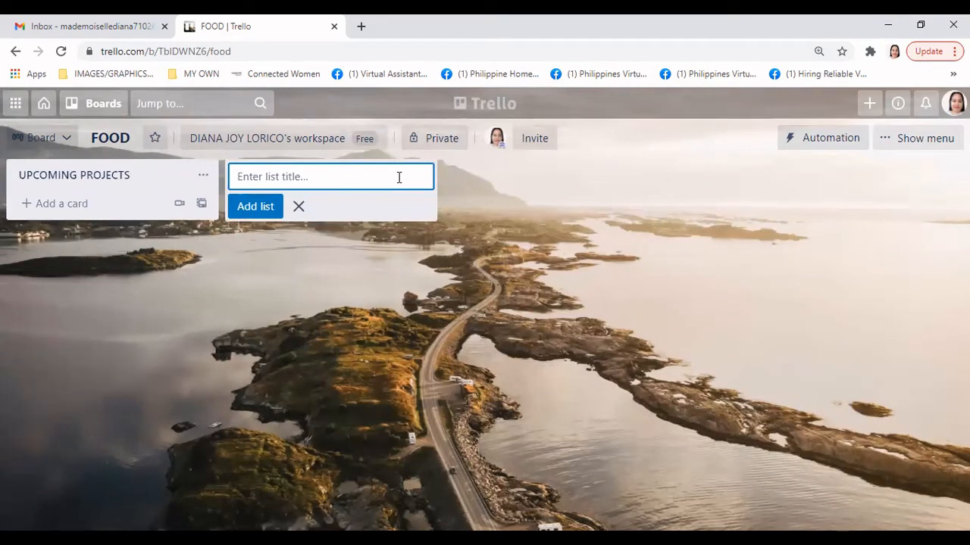
# Add the ON PROGRESS and DONE lists, then dismiss the empty list form
pyautogui.write('ON PRO')
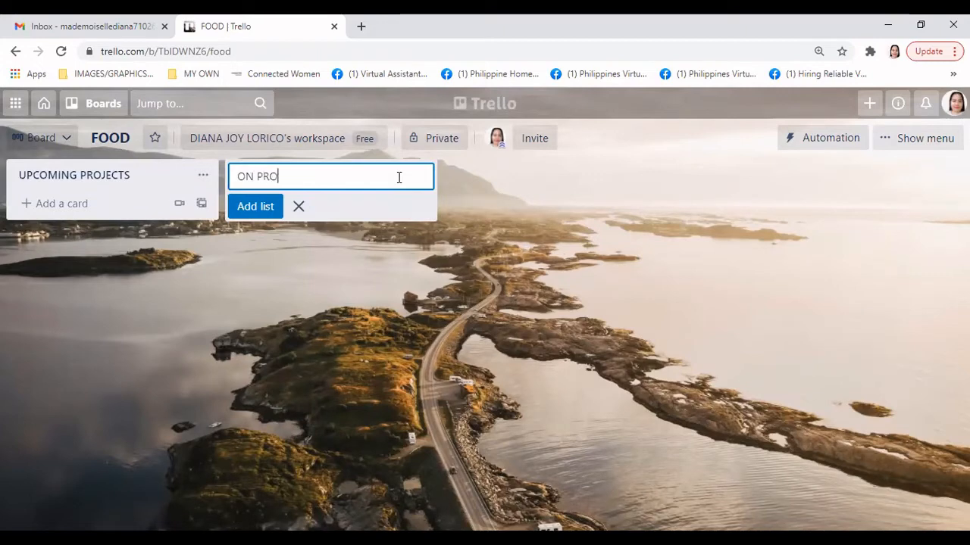
pyautogui.write('GRESS')
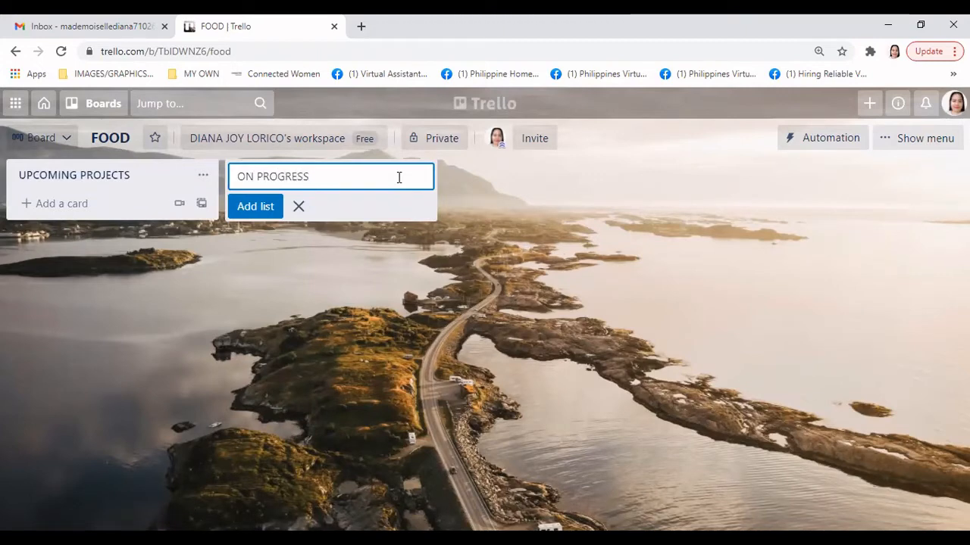
pyautogui.press('Return')
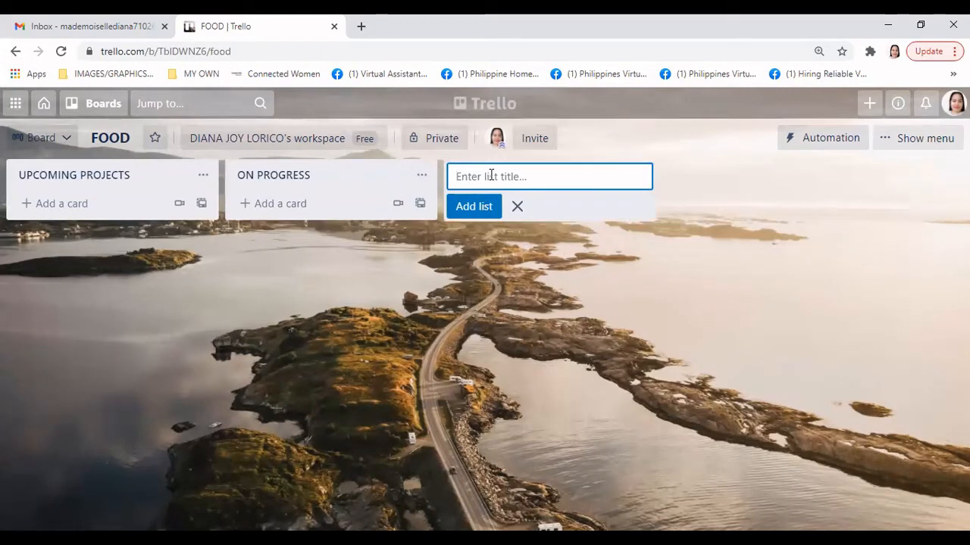
pyautogui.write('DONE')
pyautogui.press('Return')
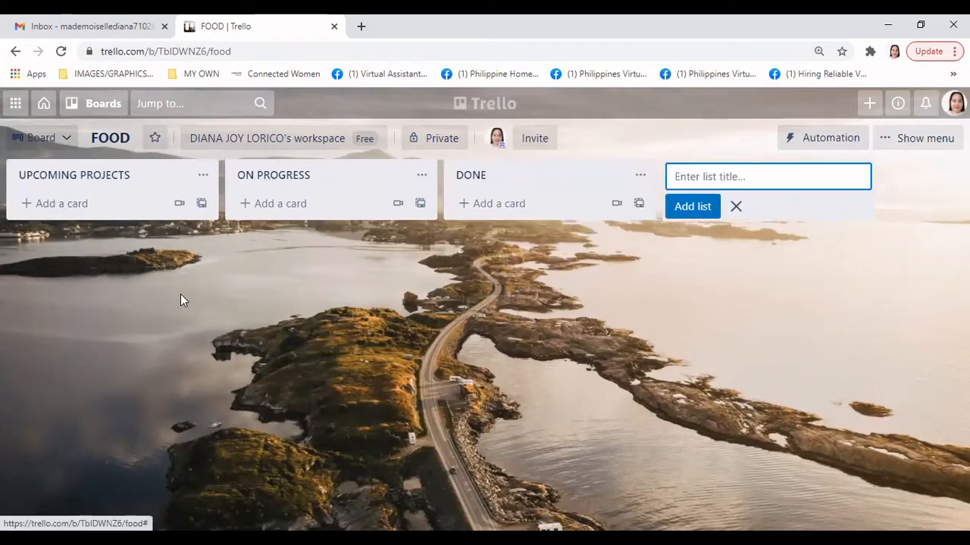
pyautogui.click(640, 124)
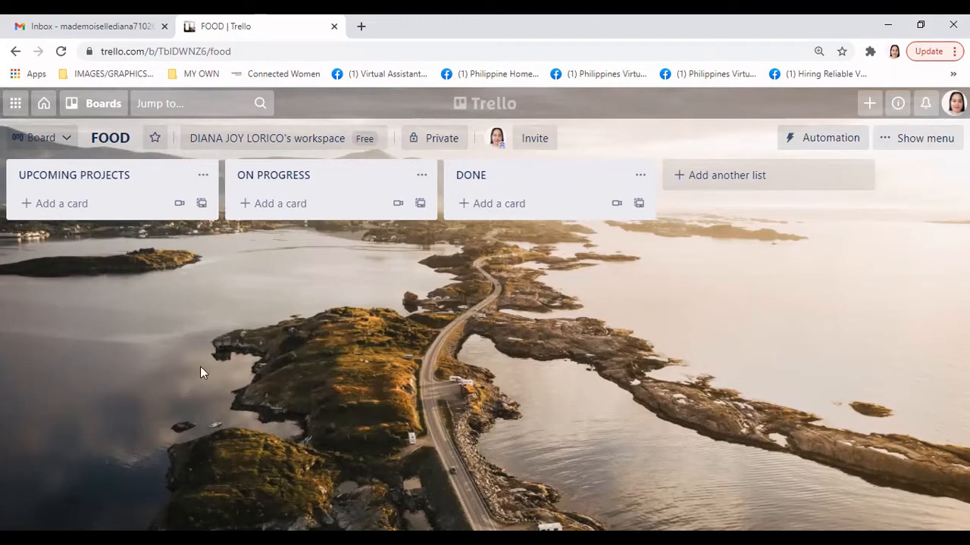
# Add the card 'Make a social media post about Japanese cuisine' to UPCOMING PROJECTS
pyautogui.click(95, 207)
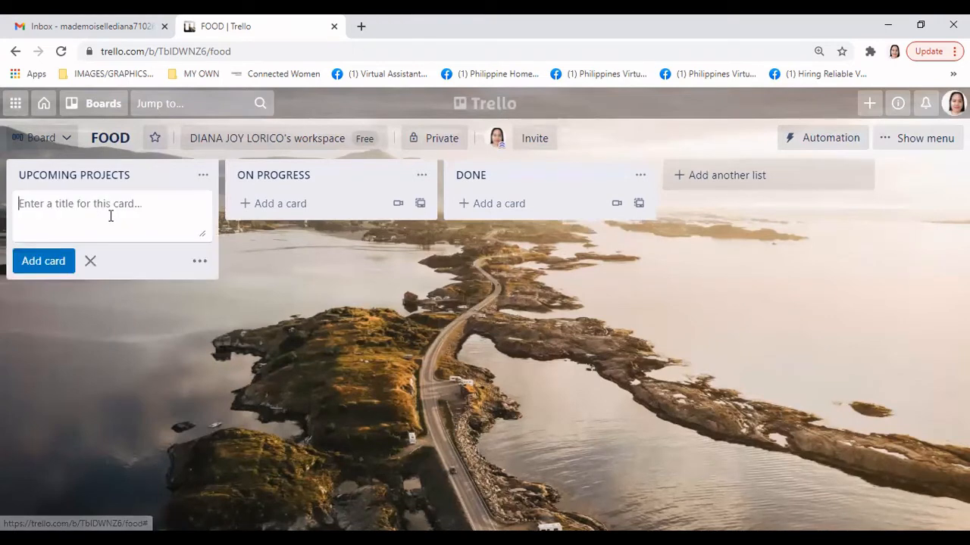
pyautogui.write('mA')
pyautogui.press('BackSpace')
pyautogui.press('BackSpace')
pyautogui.write('M')
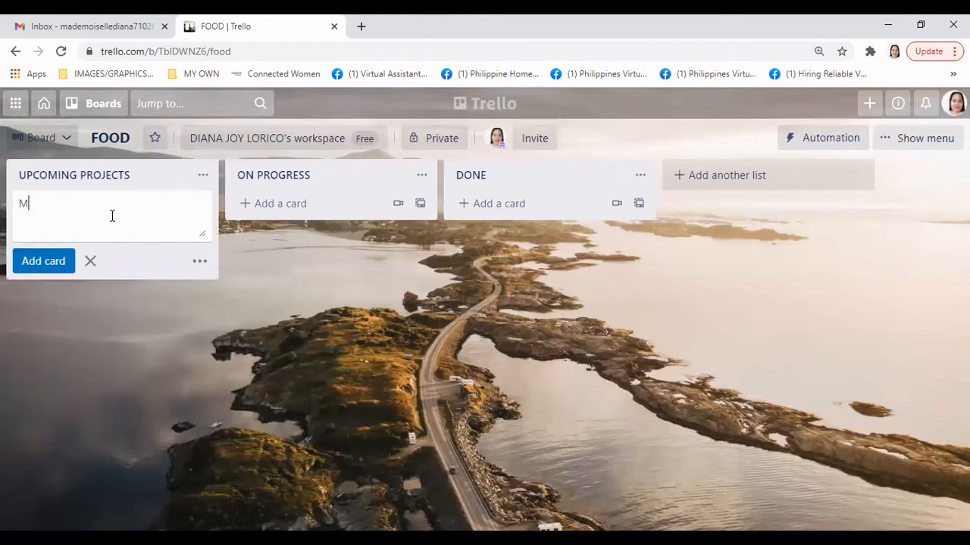
pyautogui.write('ake as social media post about Jap')
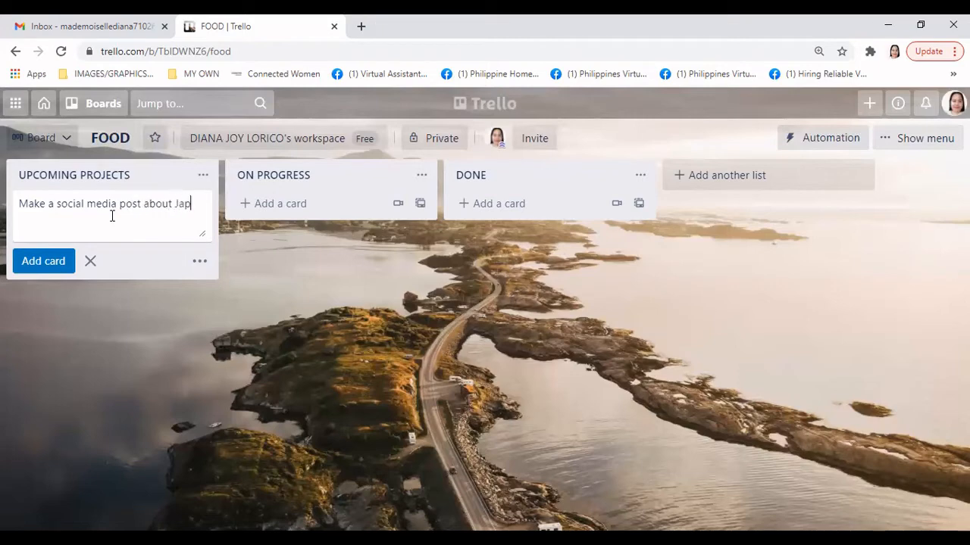
pyautogui.write('anese cu')
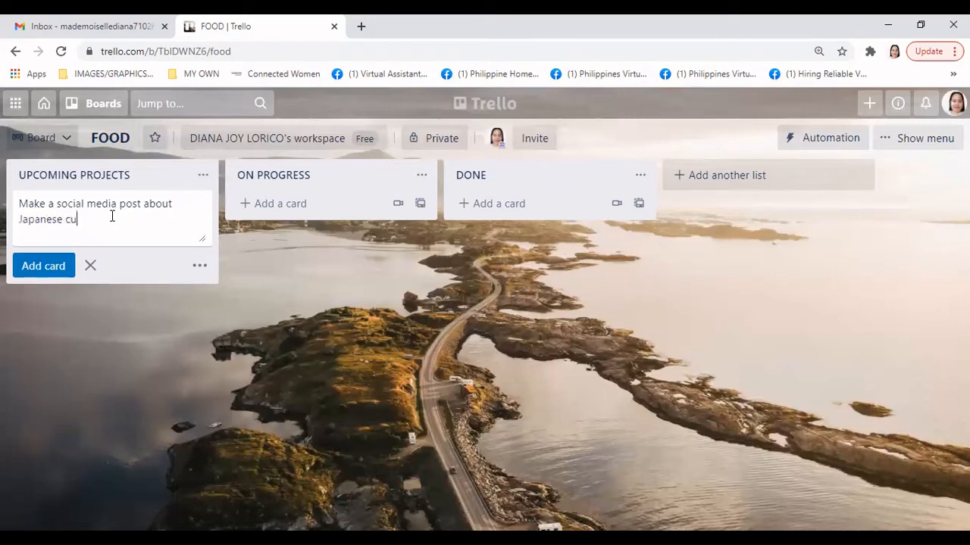
pyautogui.write('isine.')
pyautogui.press('Return')
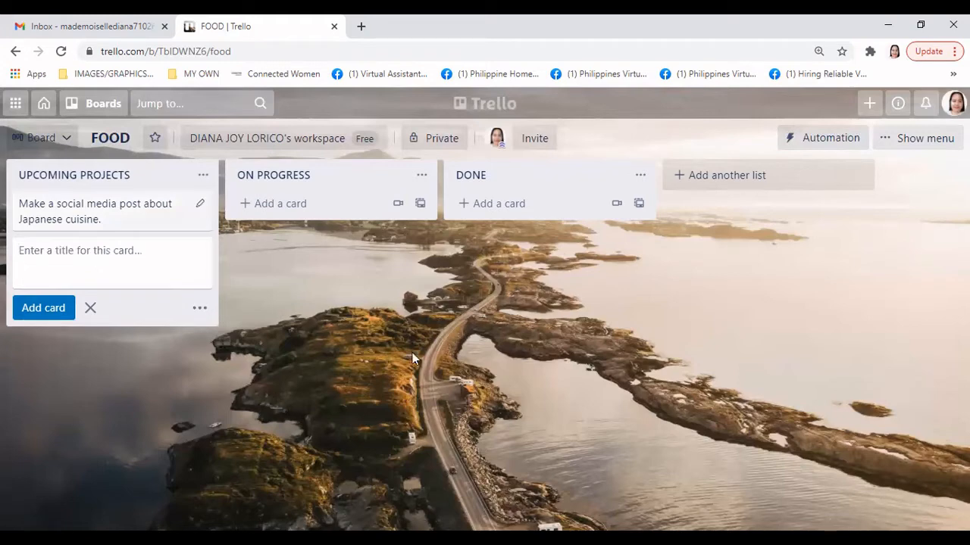
# Add the 'editing image' card under ON PROGRESS and close the card composer
pyautogui.click(324, 204)
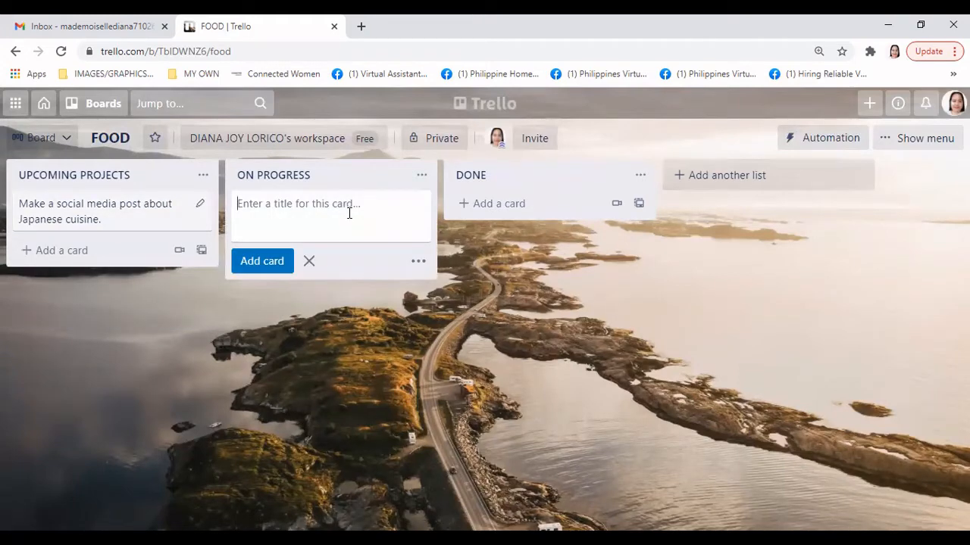
pyautogui.write('editing u')
pyautogui.press('BackSpace')
pyautogui.write('image')
pyautogui.press('Return')
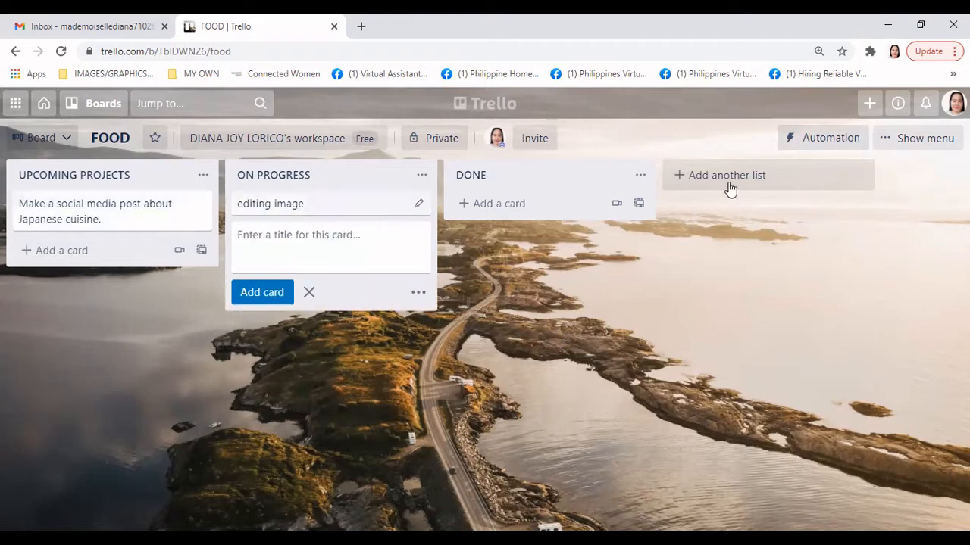
pyautogui.press('Escape')
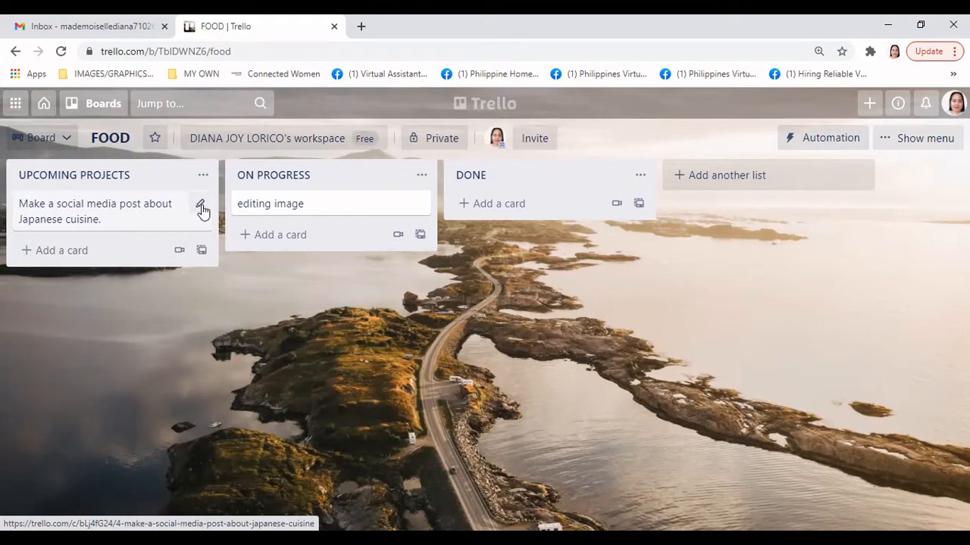
# Open the full Japanese cuisine social media card
pyautogui.click(201, 209)
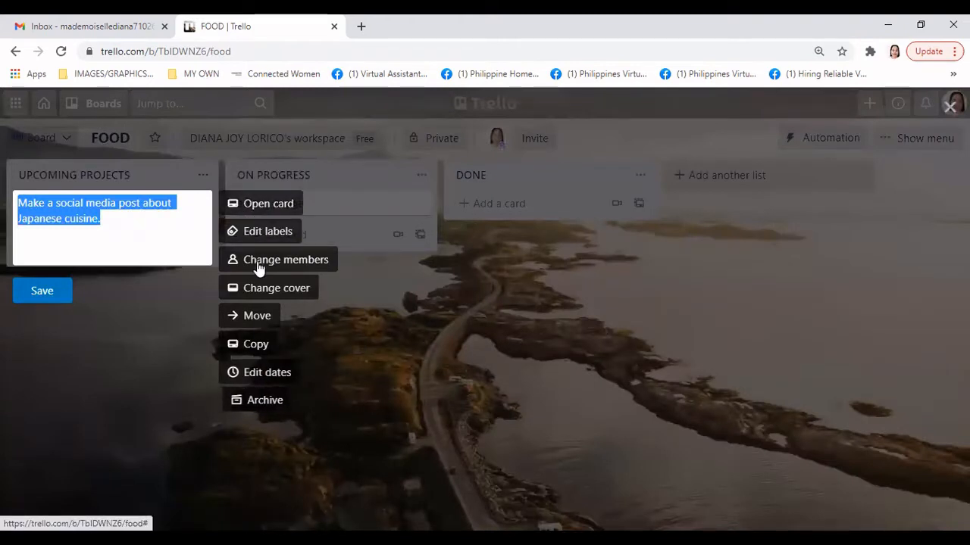
pyautogui.click(273, 206)
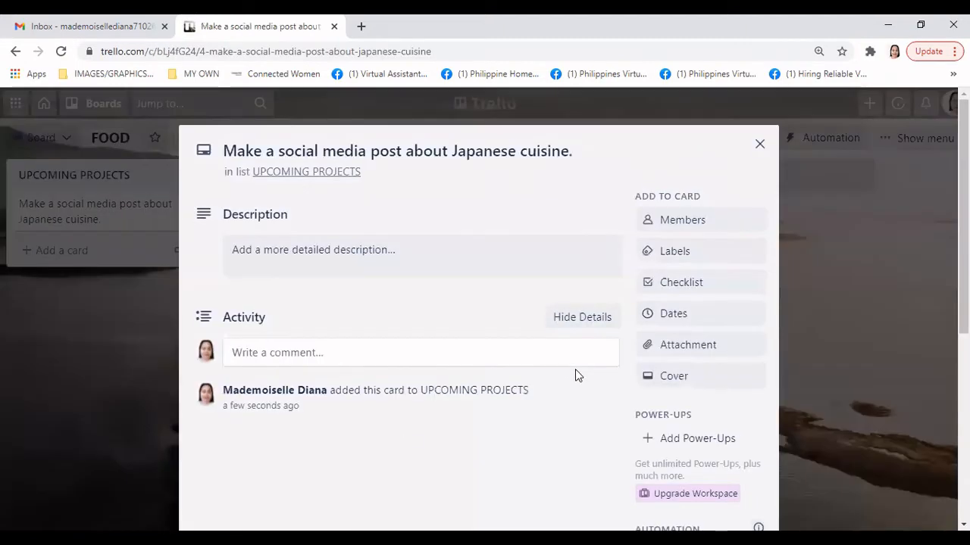
pyautogui.scroll(-1, 575, 369)
pyautogui.scroll(1, 575, 369)
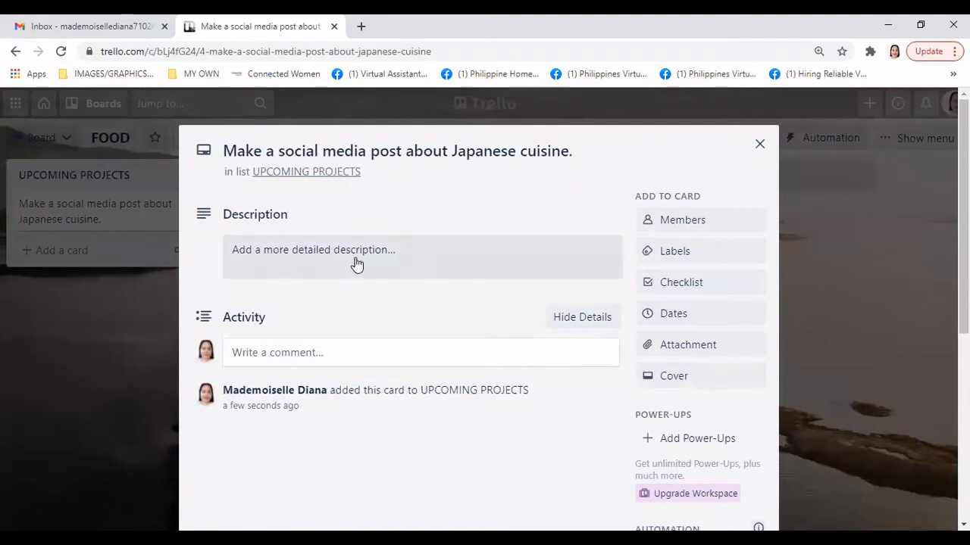
# Write and save the description 'Make a research about social media post for Japanese cuisine.'
pyautogui.click(394, 250)
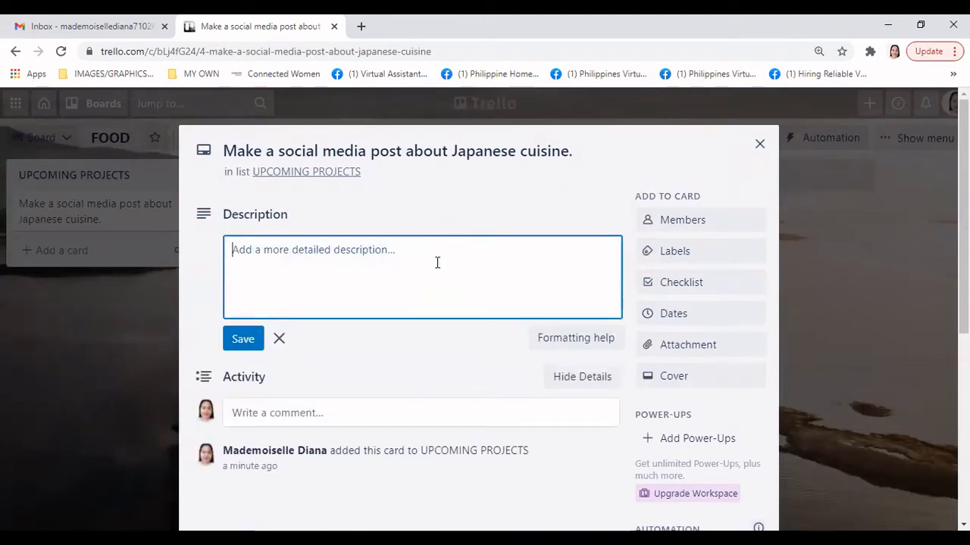
pyautogui.write('Make a s')
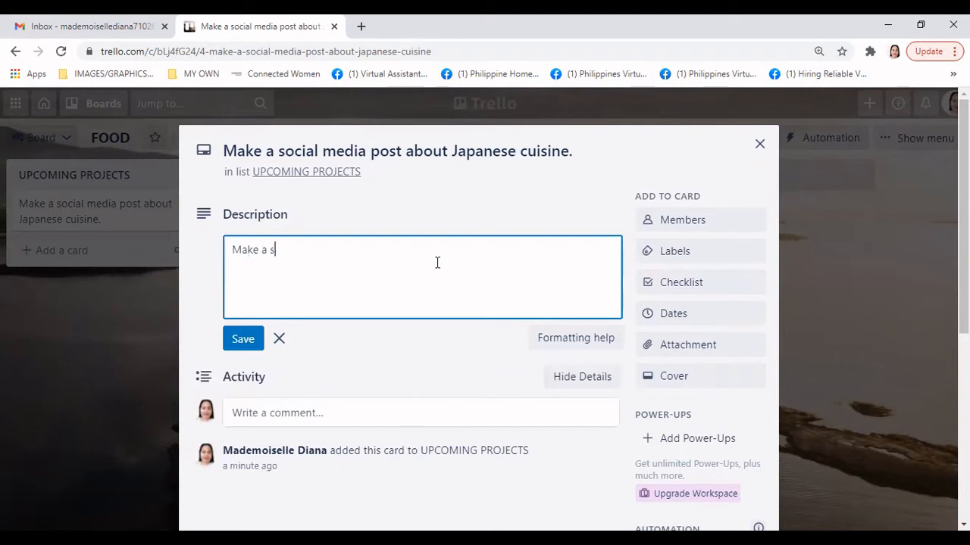
pyautogui.press('BackSpace')
pyautogui.press('BackSpace')
pyautogui.press('BackSpace')
pyautogui.press('BackSpace')
pyautogui.press('BackSpace')
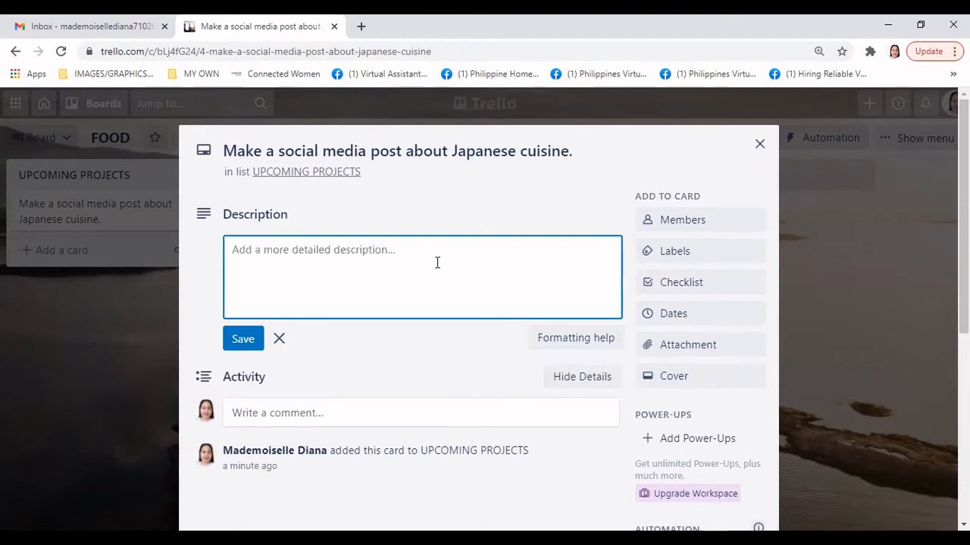
pyautogui.write('M')
pyautogui.press('BackSpace')
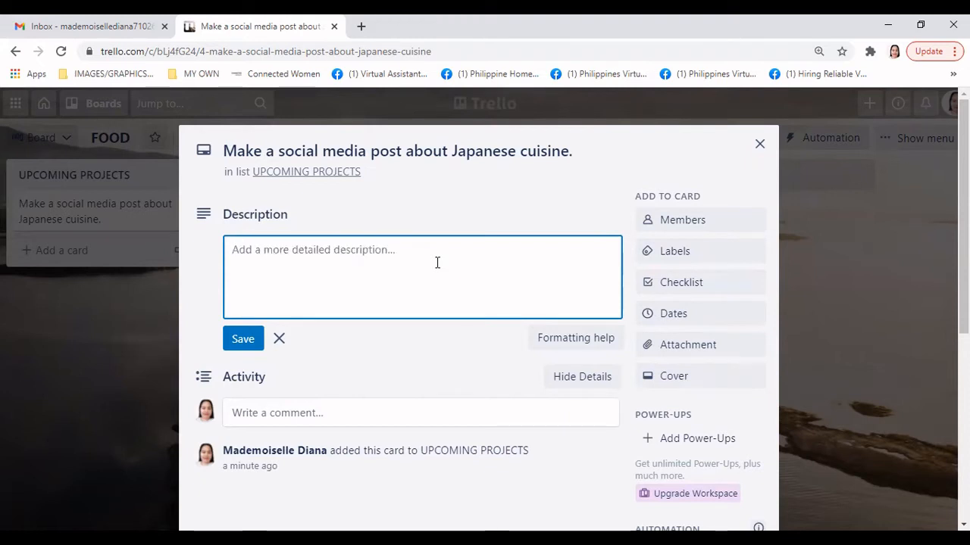
pyautogui.write('Social med')
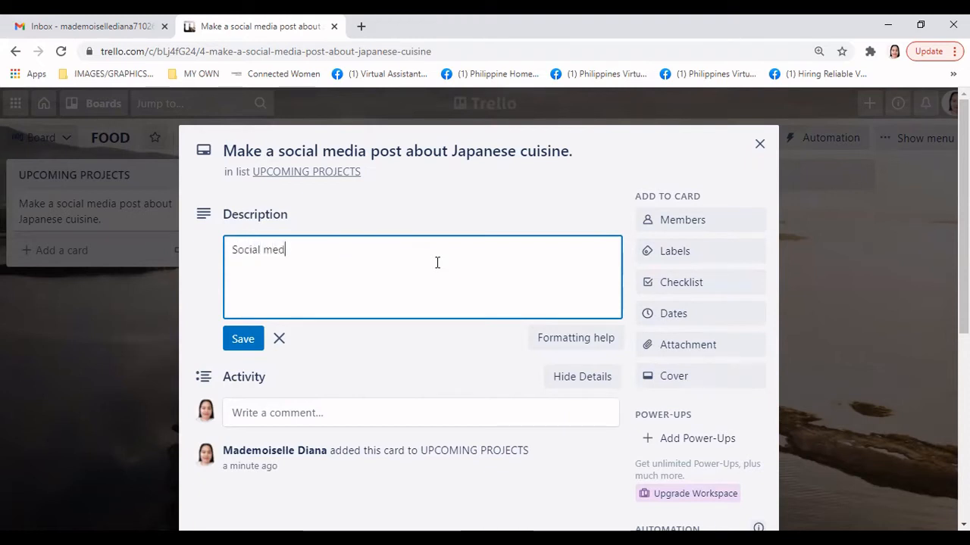
pyautogui.write('ia post for')
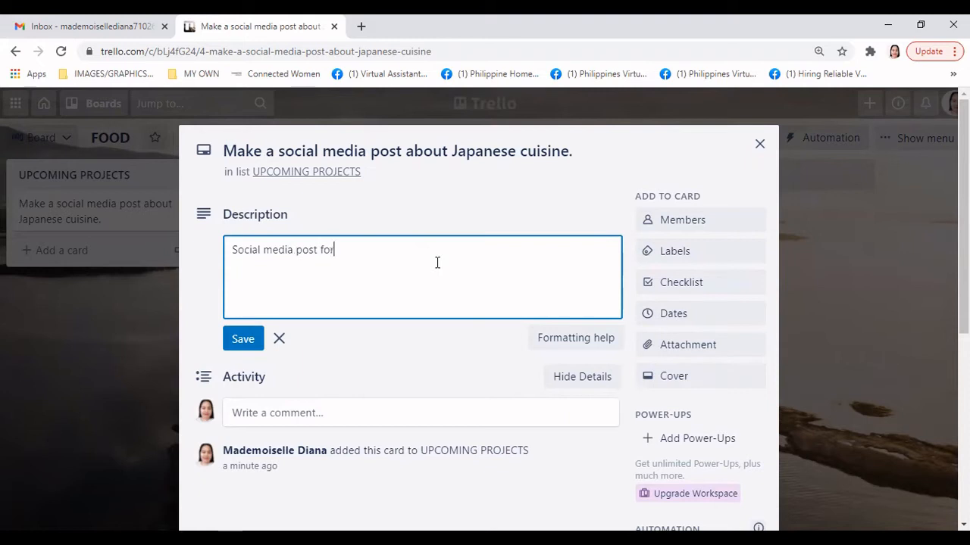
pyautogui.write(' Japanese cu')
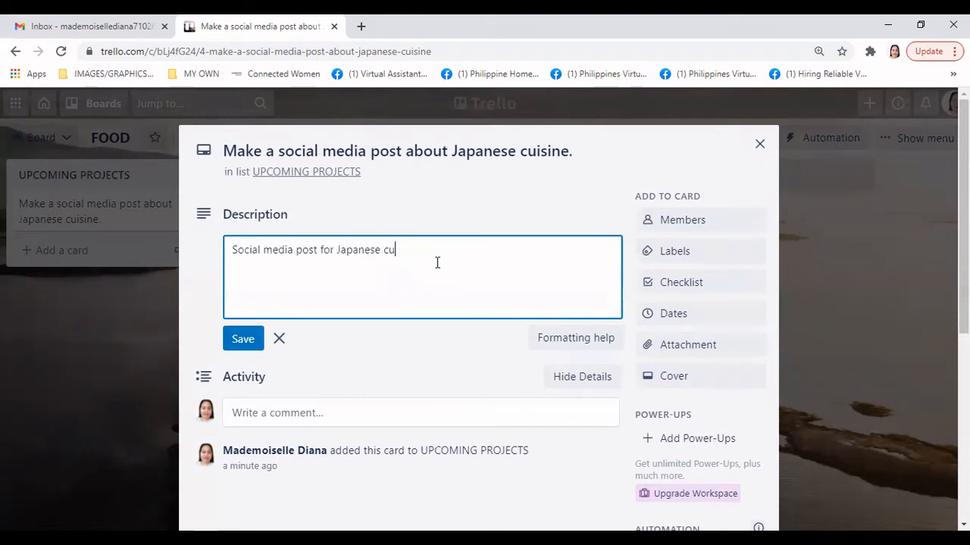
pyautogui.click(231, 250)
pyautogui.write('make')
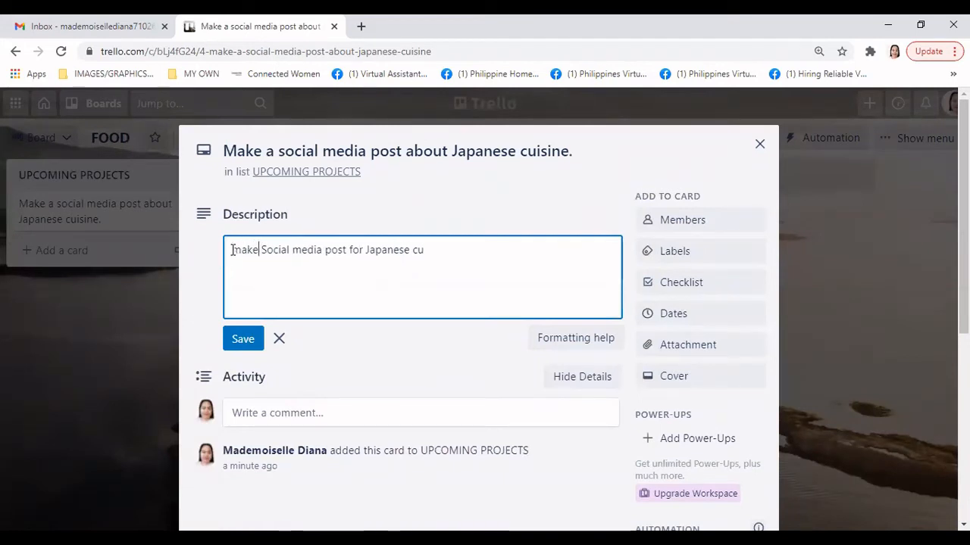
pyautogui.click(231, 250)
pyautogui.press('Delete')
pyautogui.write('Make')
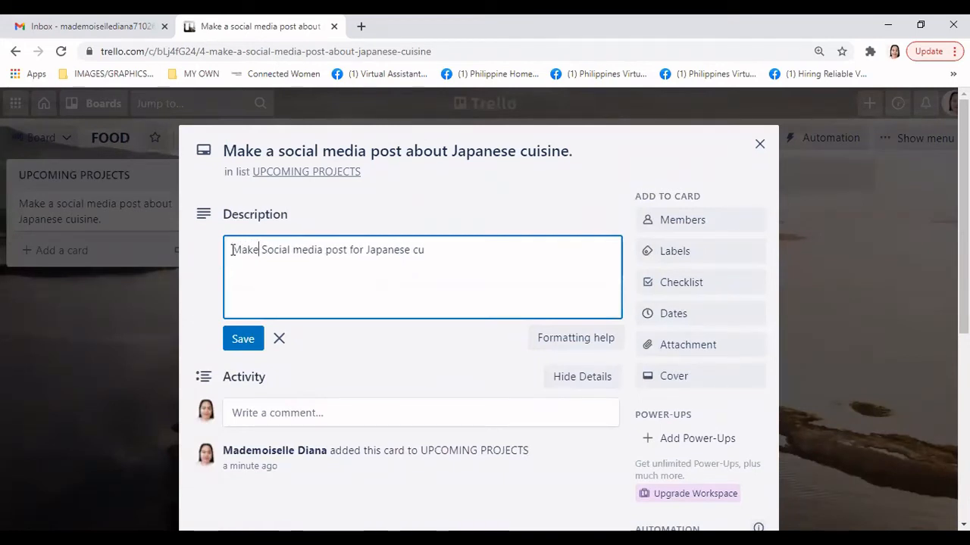
pyautogui.write(' a resea')
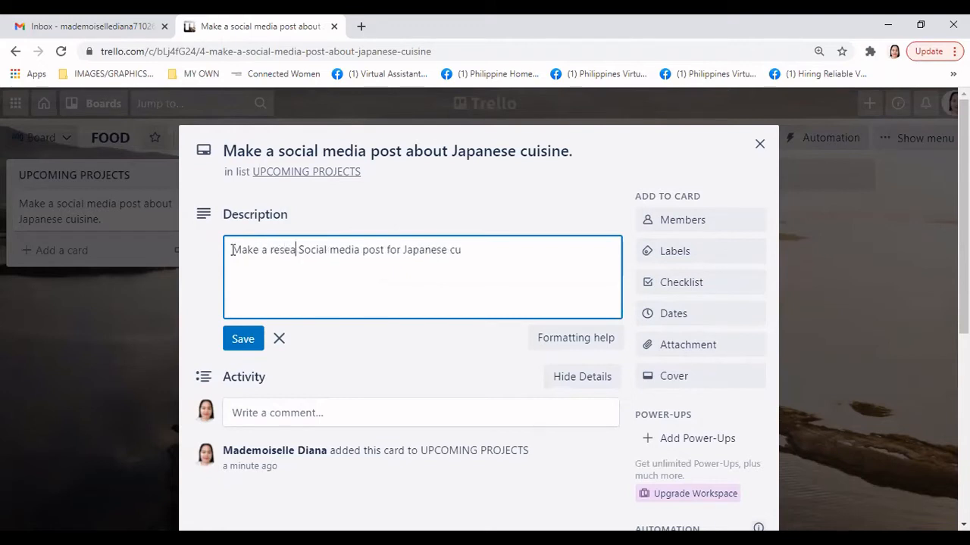
pyautogui.write('rch abou')
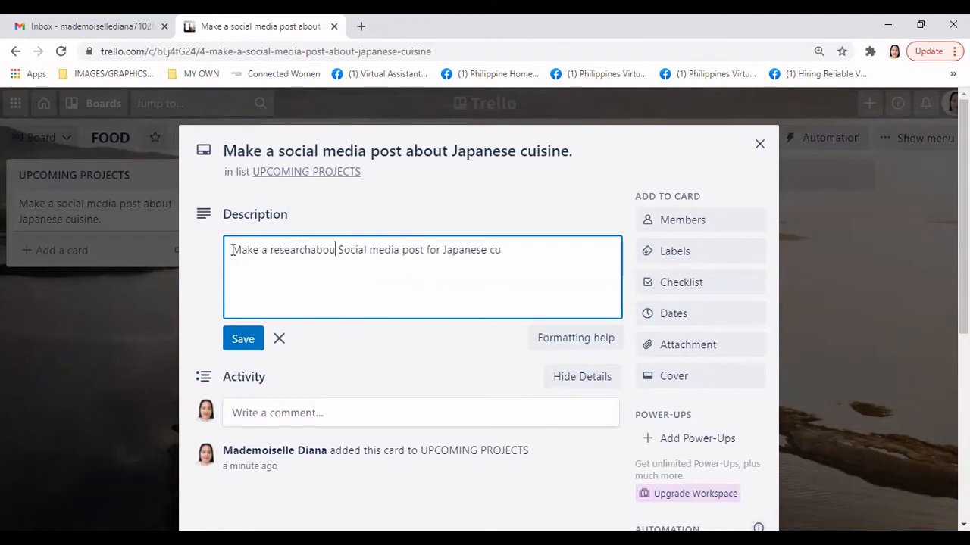
pyautogui.write('t')
pyautogui.press('Left')
pyautogui.press('Left')
pyautogui.press('Left')
pyautogui.press('Left')
pyautogui.press('Left')
pyautogui.press('Right')
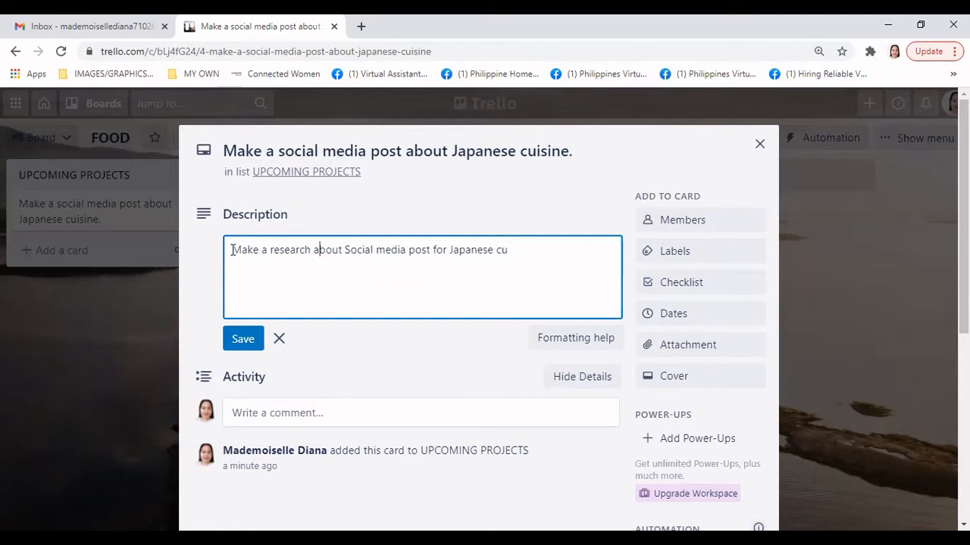
pyautogui.press('BackSpace')
pyautogui.write('si')
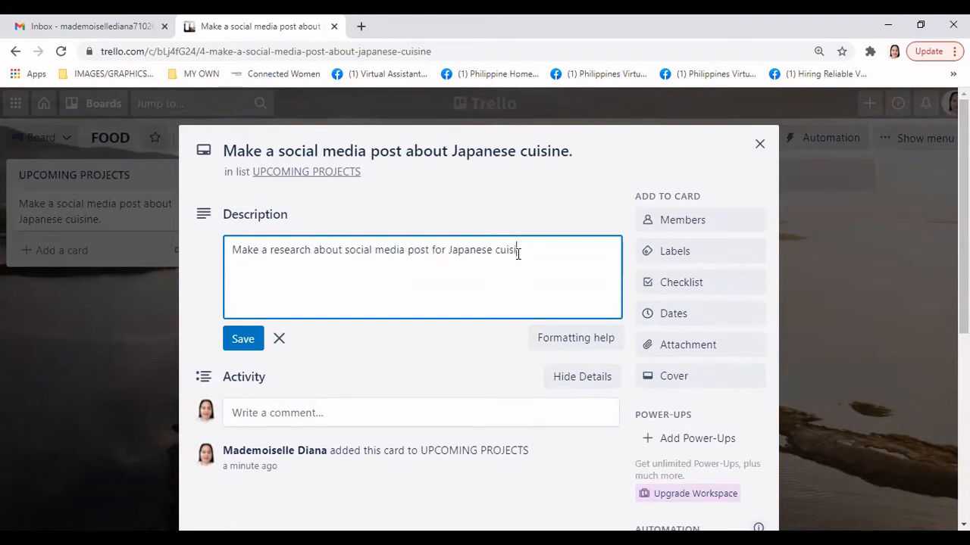
pyautogui.write('ne.')
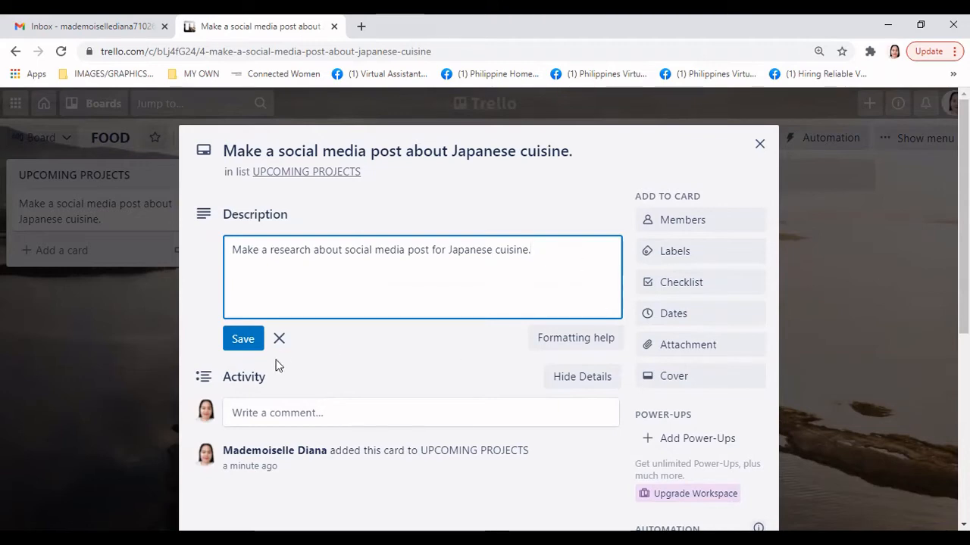
pyautogui.click(243, 339)
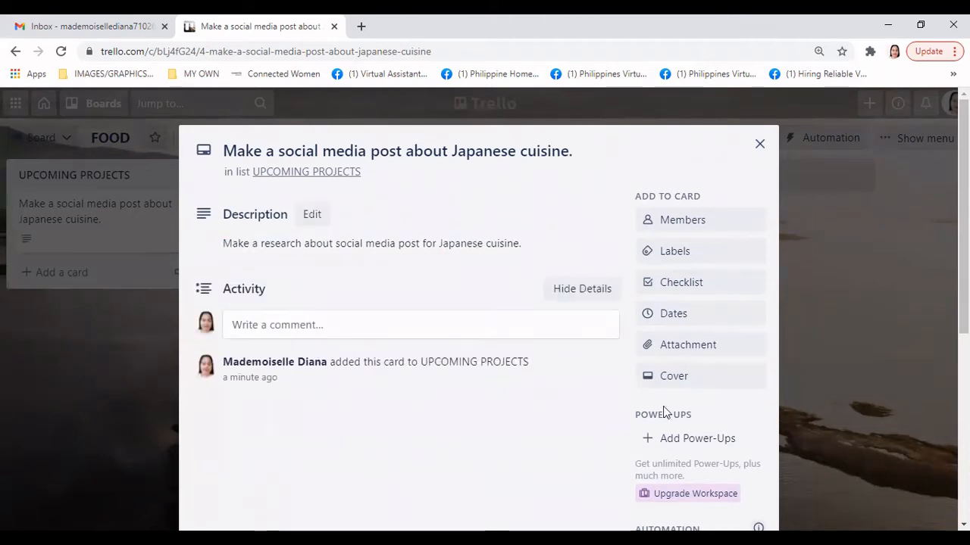
# Post 'Make a research.' as a comment in the card's Activity section
pyautogui.scroll(-2, 420, 430)
pyautogui.scroll(2, 420, 429)
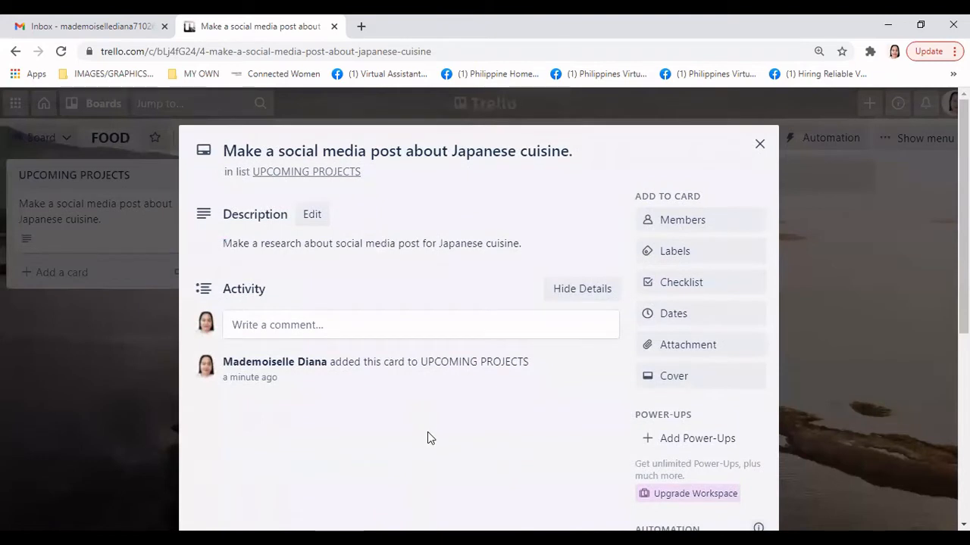
pyautogui.click(328, 326)
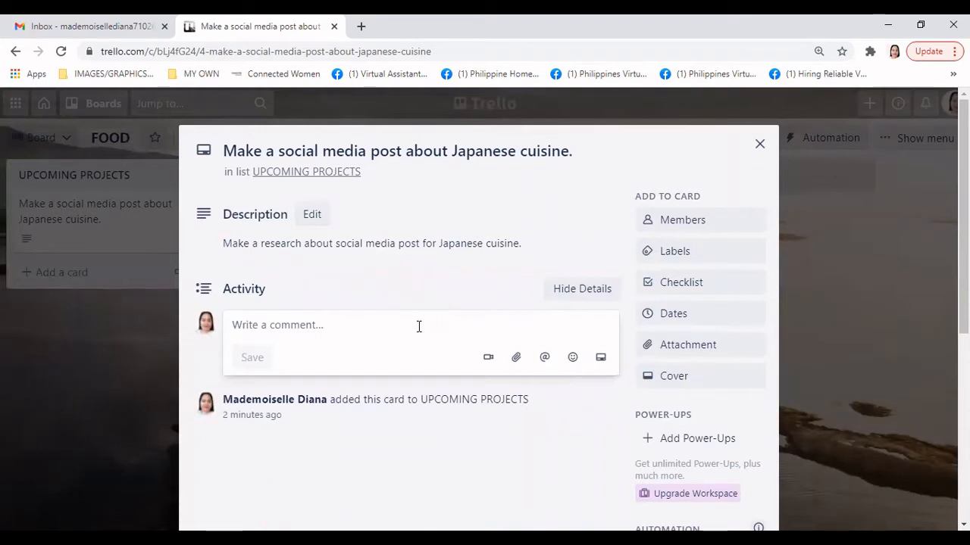
pyautogui.write('ma')
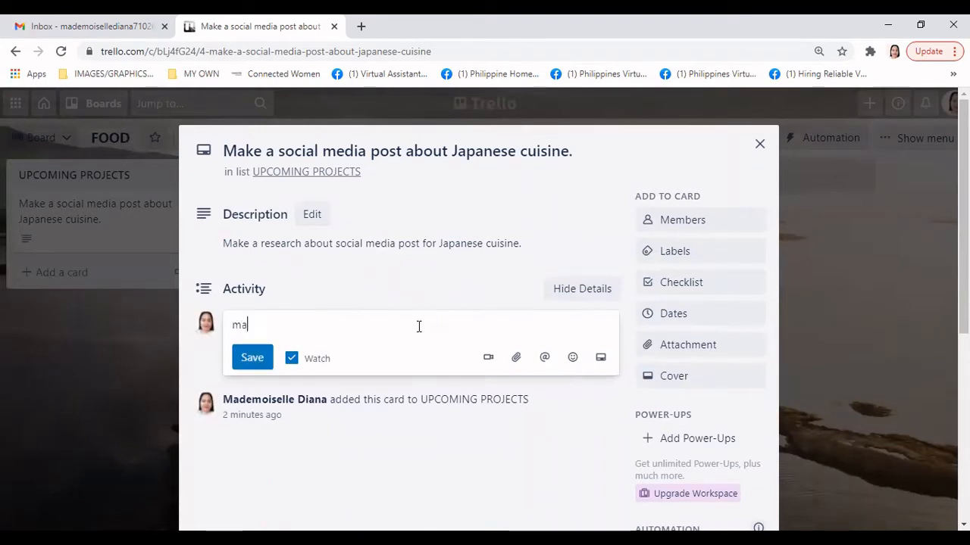
pyautogui.press('BackSpace')
pyautogui.press('BackSpace')
pyautogui.write('Make a resea')
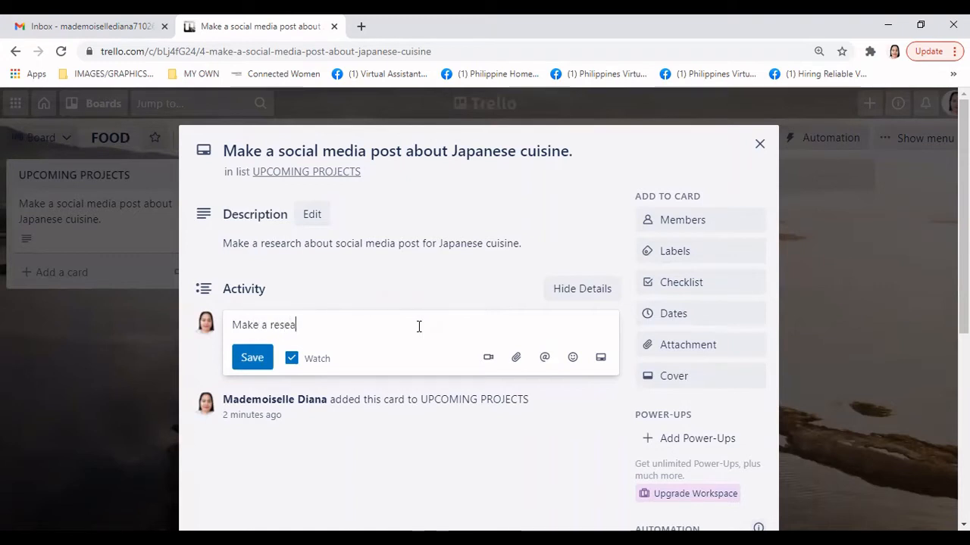
pyautogui.write('rch.')
pyautogui.click(252, 357)
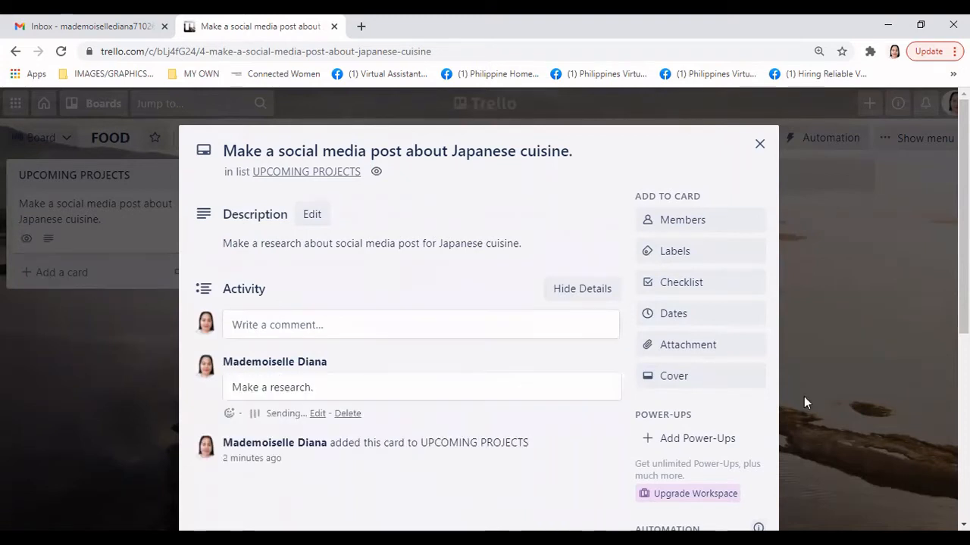
pyautogui.scroll(-1, 524, 415)
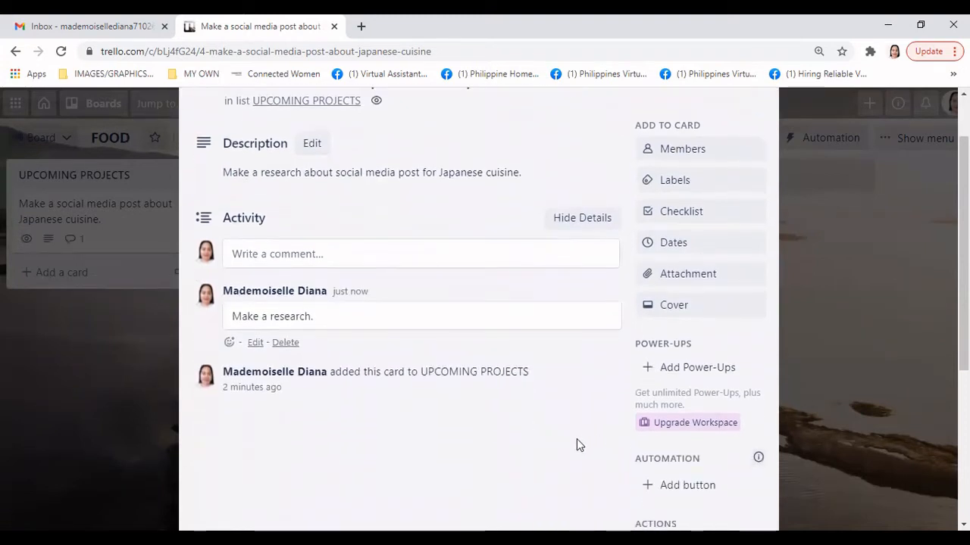
pyautogui.scroll(1, 576, 439)
pyautogui.scroll(-1, 574, 440)
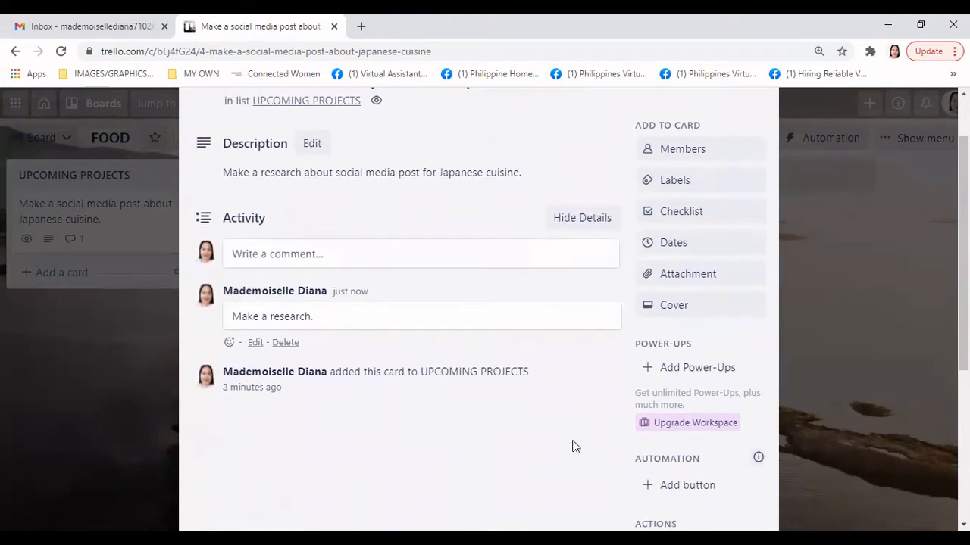
pyautogui.scroll(1, 575, 439)
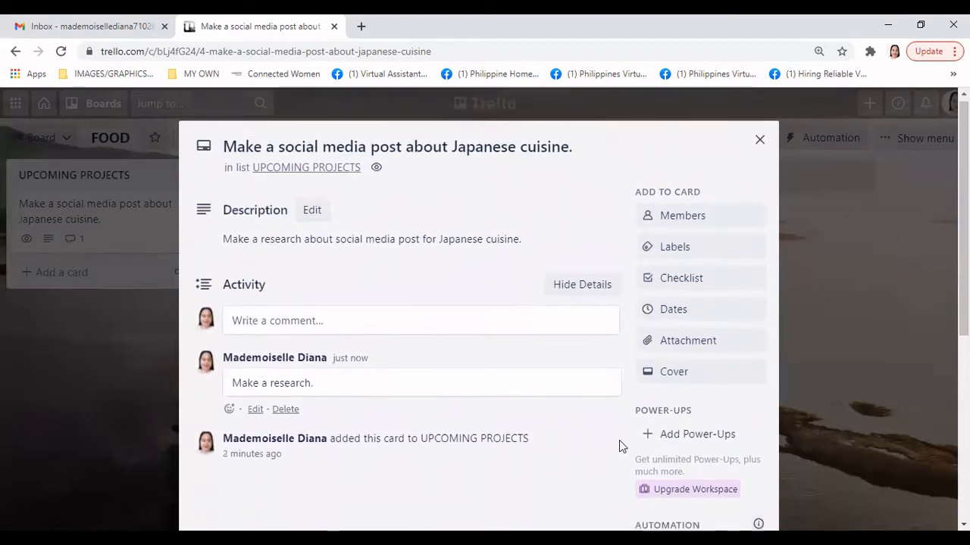
pyautogui.scroll(-1, 619, 446)
pyautogui.scroll(-1, 619, 444)
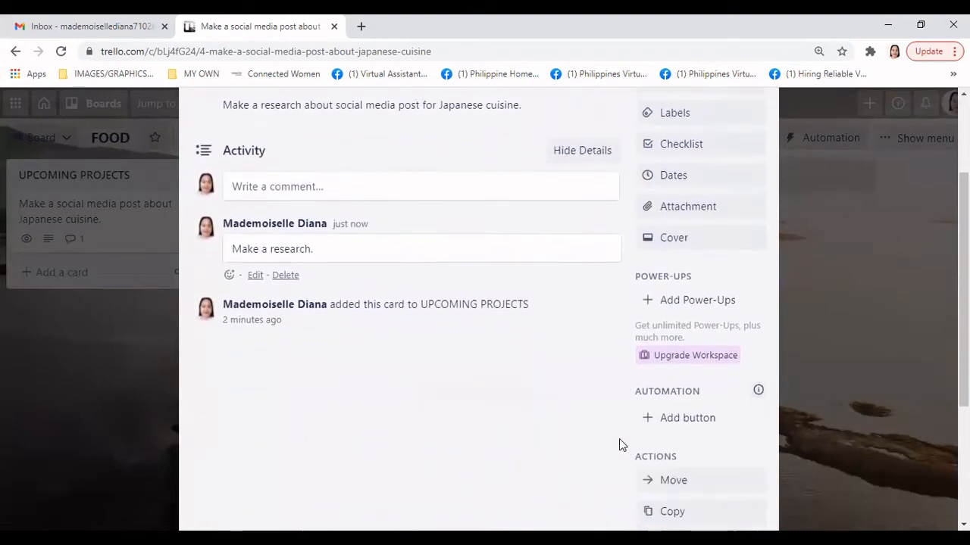
pyautogui.scroll(1, 619, 445)
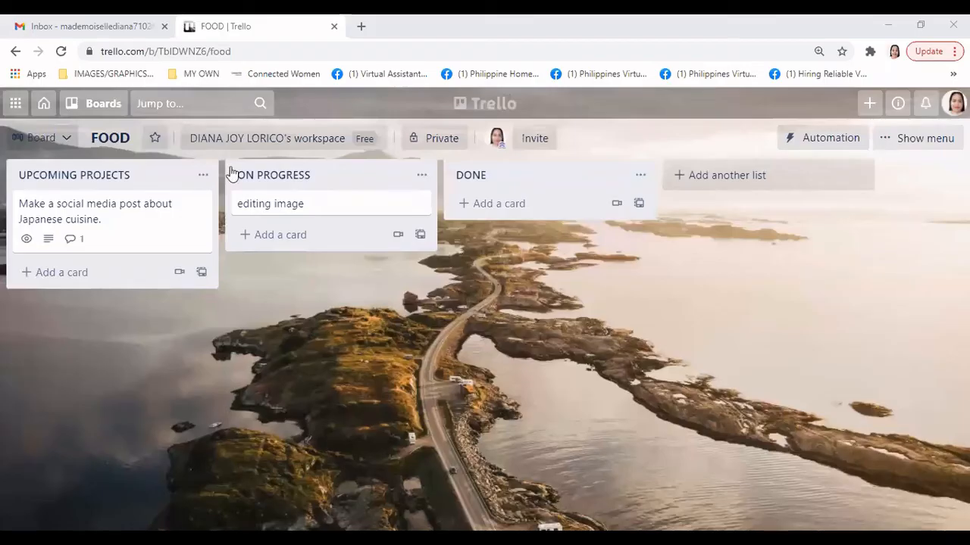
pyautogui.click(205, 177)
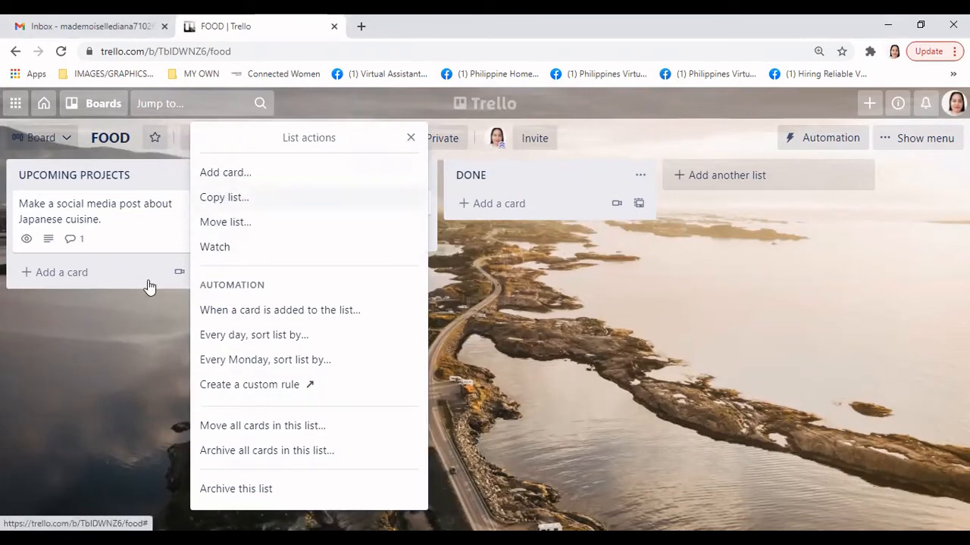
pyautogui.click(181, 203)
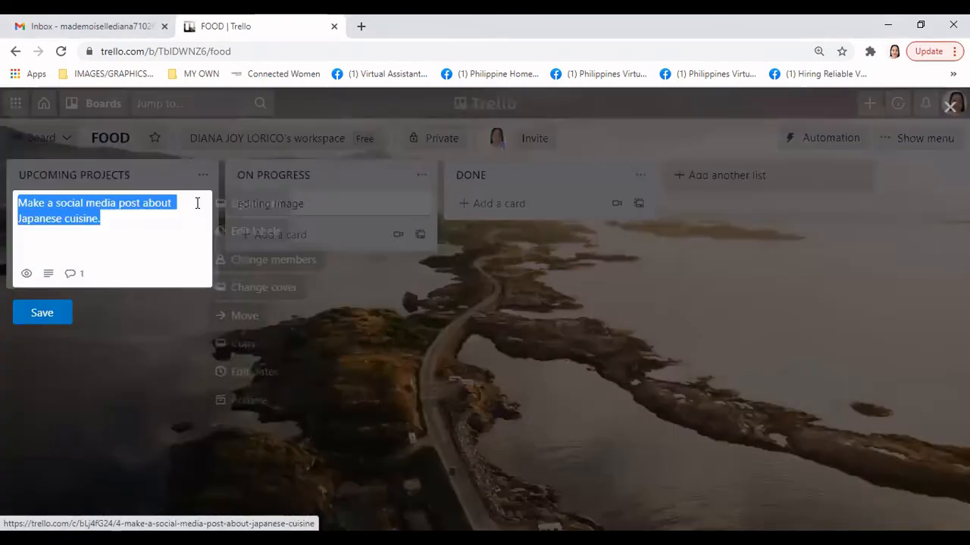
pyautogui.click(286, 241)
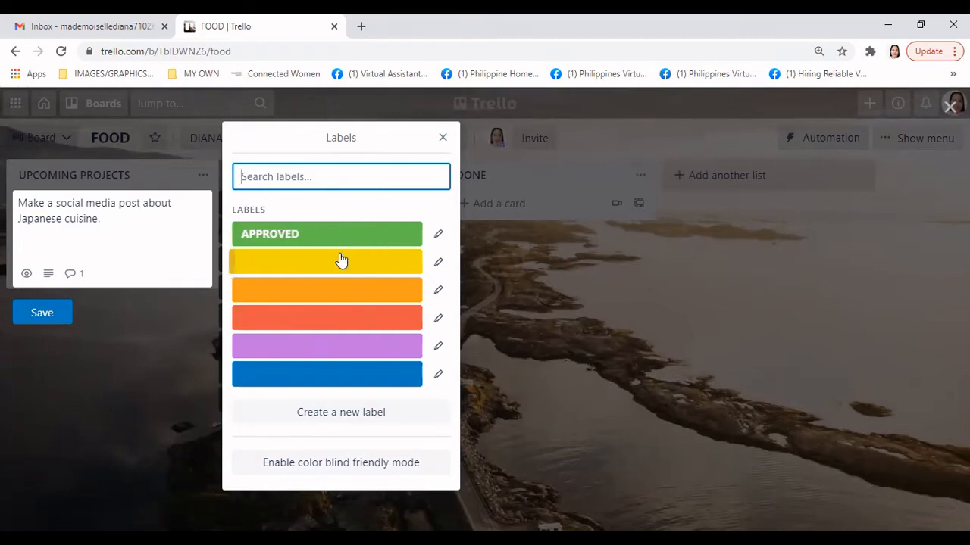
pyautogui.click(439, 236)
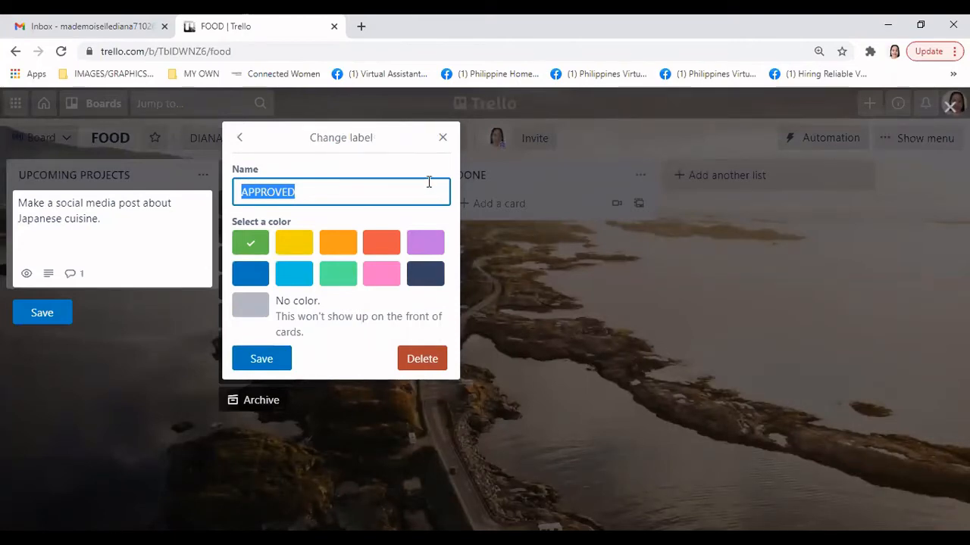
pyautogui.click(443, 137)
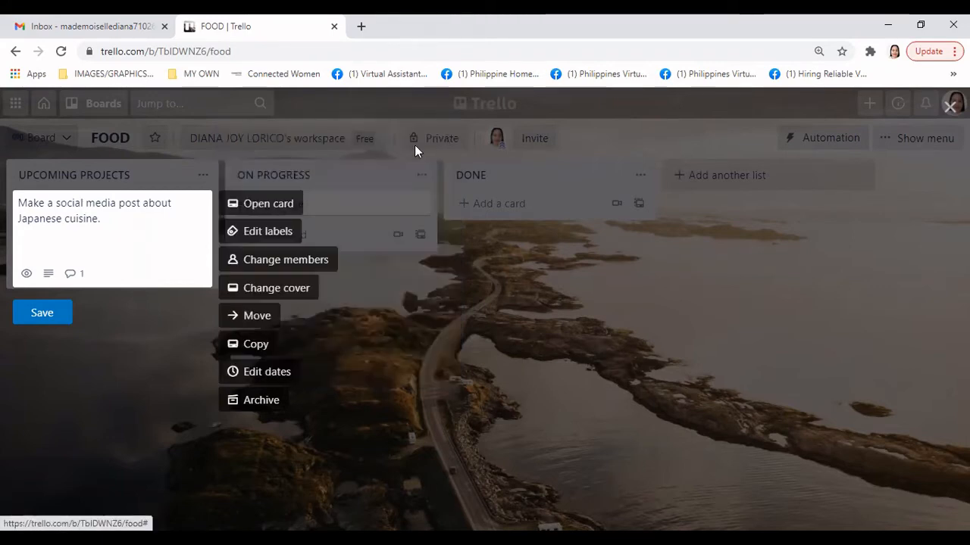
# Apply the green APPROVED label to the Japanese cuisine card from its labels list
pyautogui.click(281, 231)
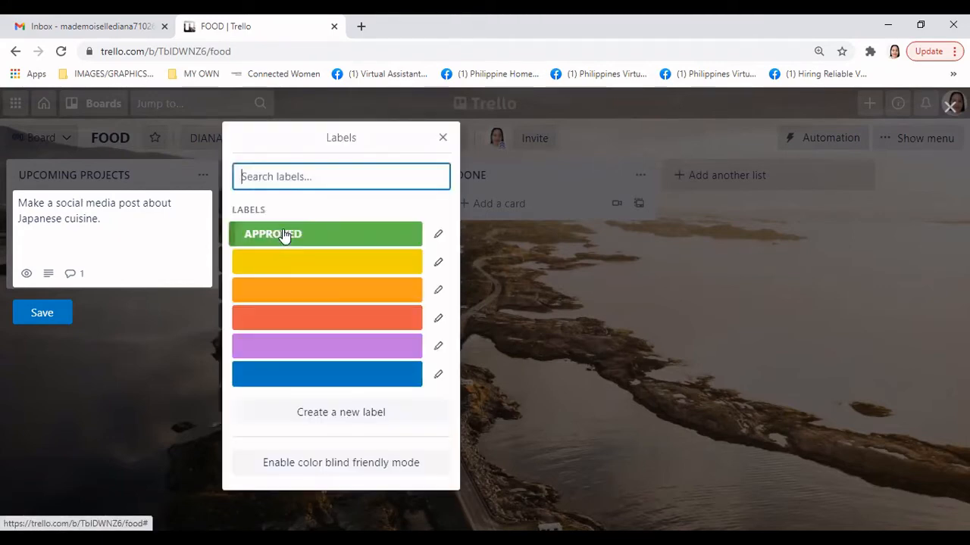
pyautogui.click(357, 243)
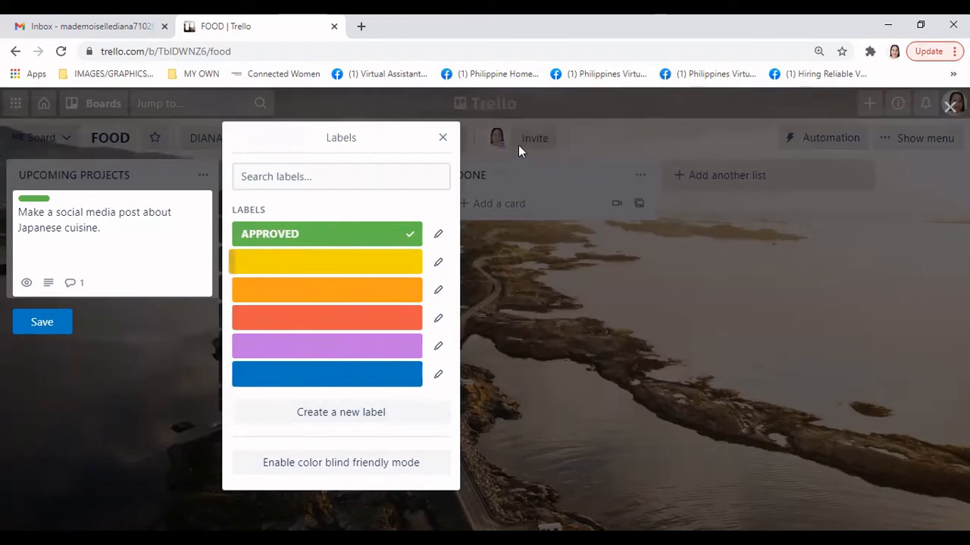
pyautogui.click(443, 138)
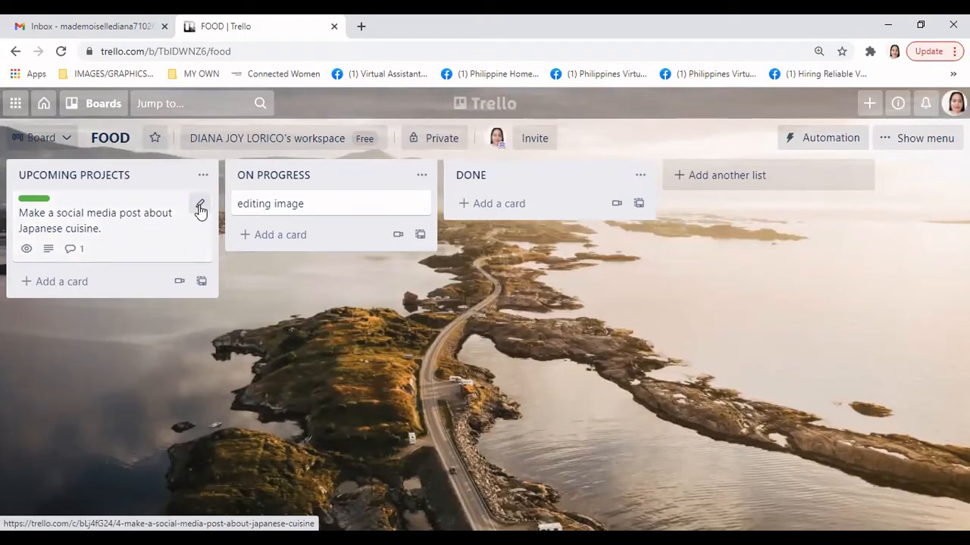
pyautogui.click(200, 208)
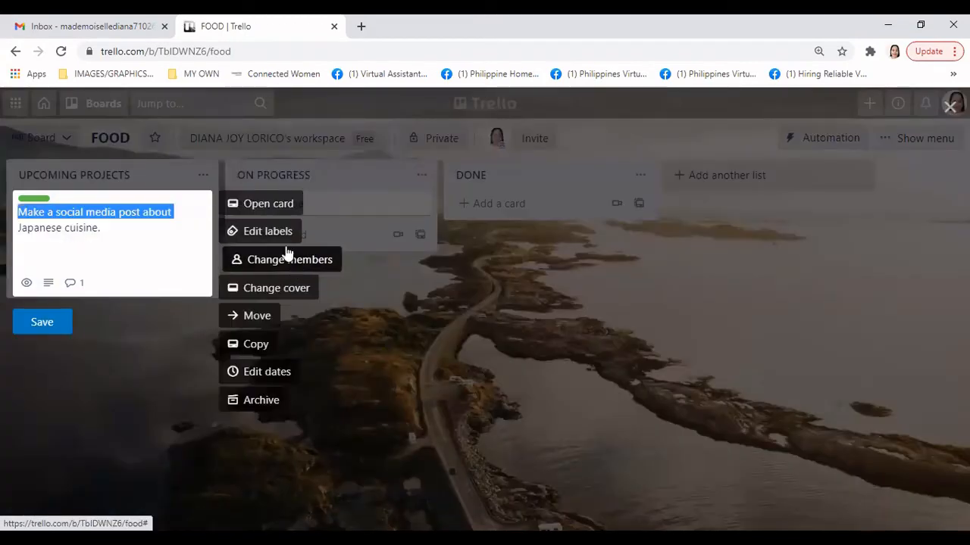
# Rename the yellow label to 'make changes' in the label editor
pyautogui.click(281, 235)
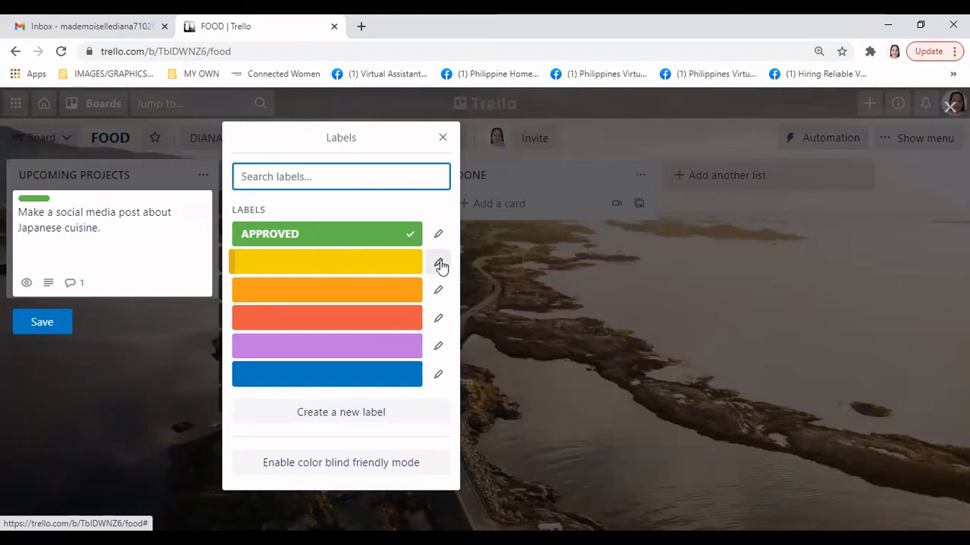
pyautogui.click(439, 264)
pyautogui.click(341, 193)
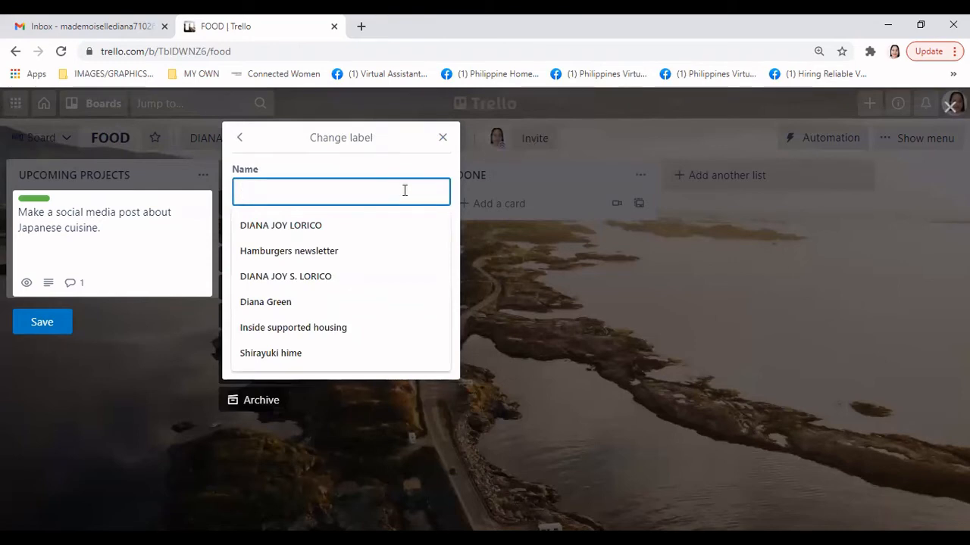
pyautogui.write('make')
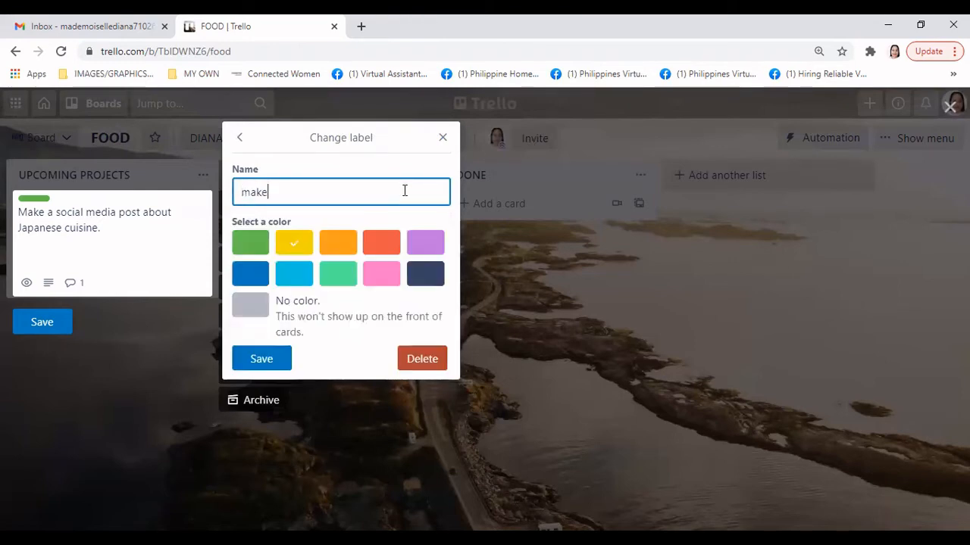
pyautogui.write(' changes')
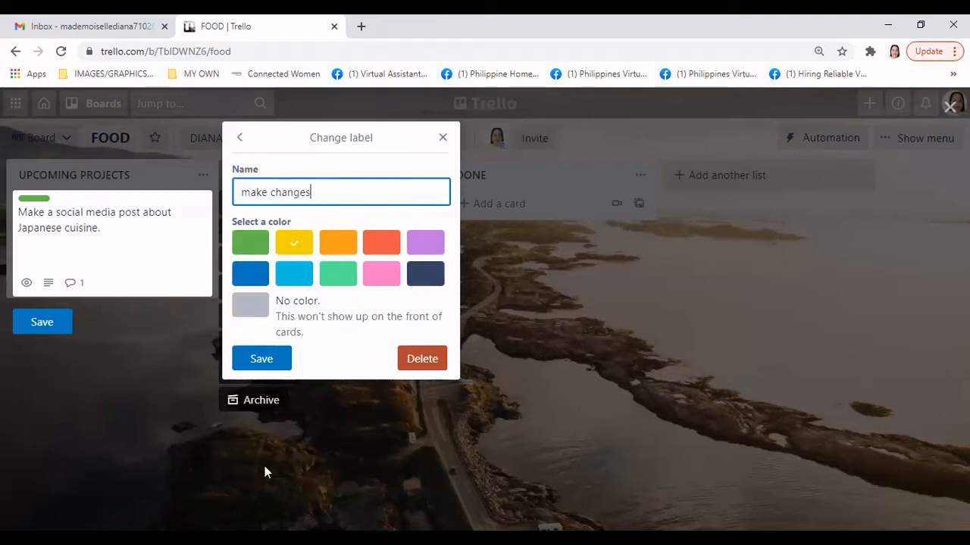
pyautogui.click(261, 359)
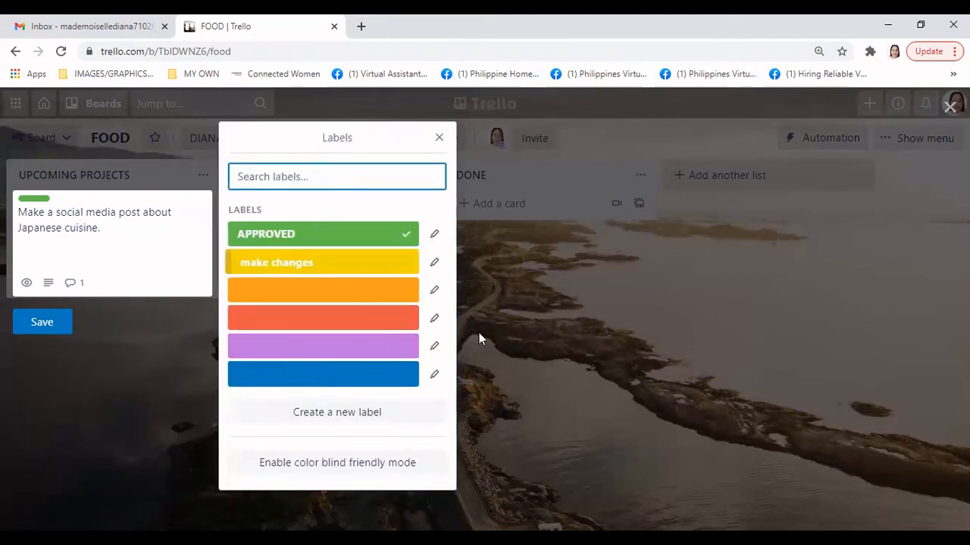
pyautogui.click(437, 295)
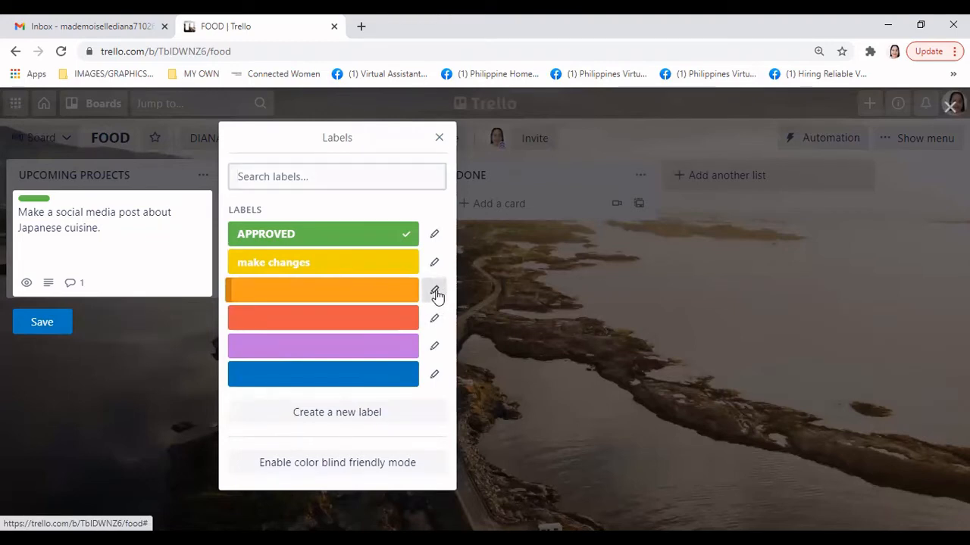
pyautogui.click(325, 195)
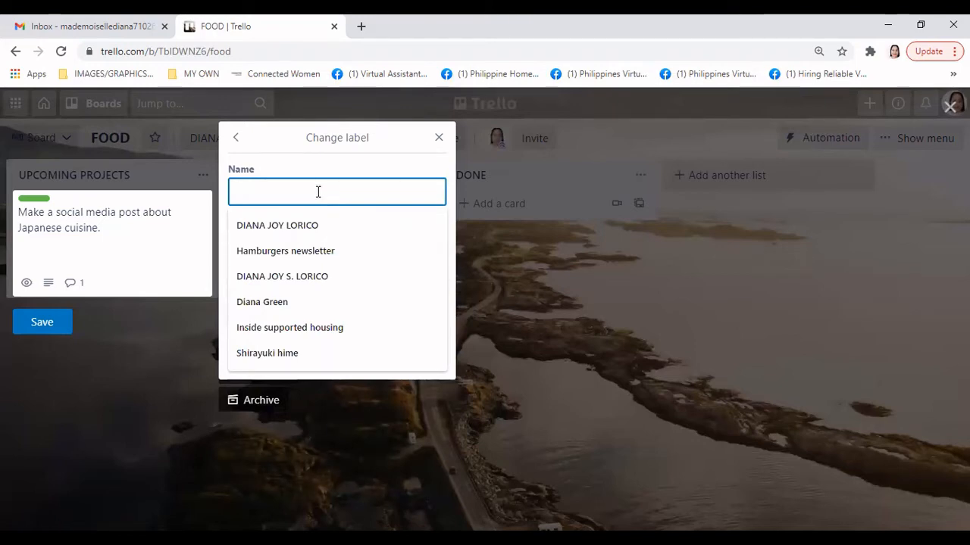
pyautogui.write('n')
pyautogui.press('BackSpace')
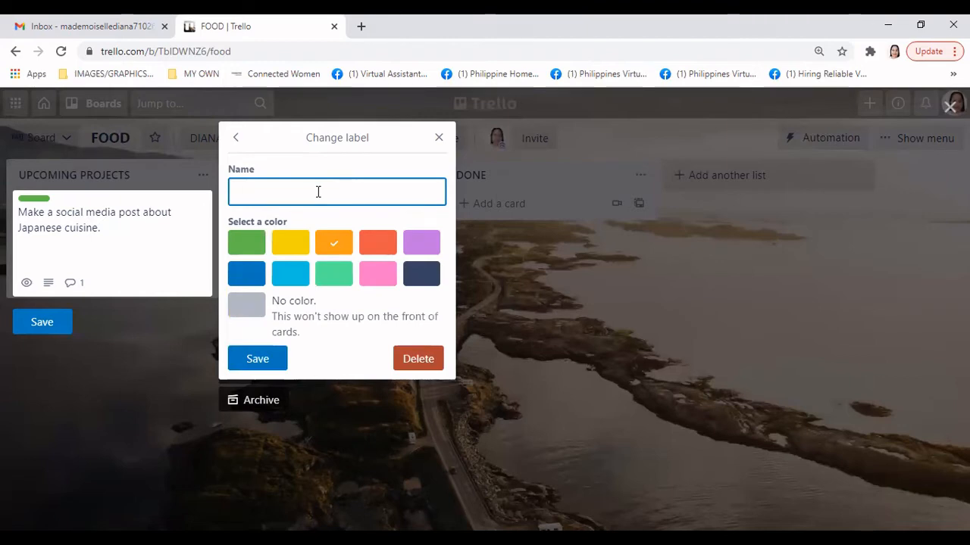
pyautogui.write('less important')
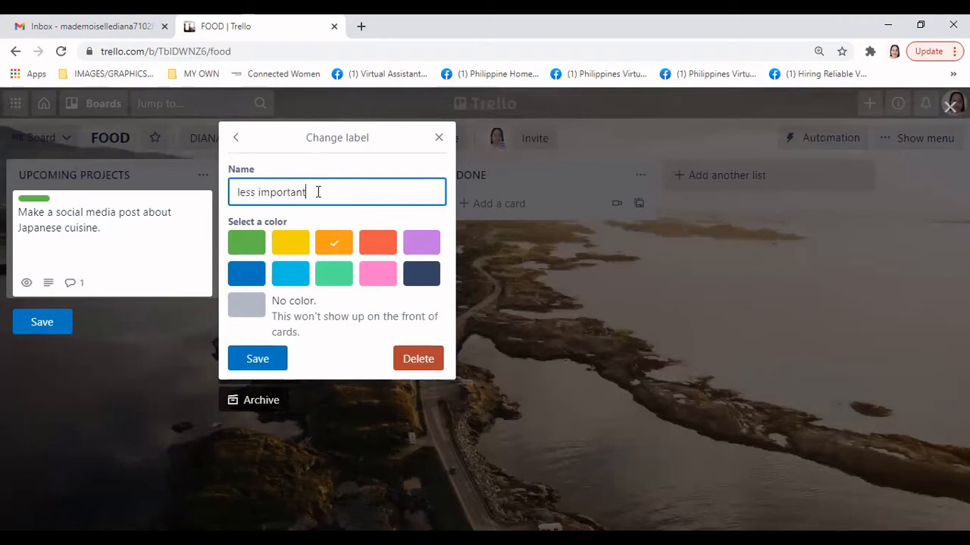
pyautogui.click(257, 358)
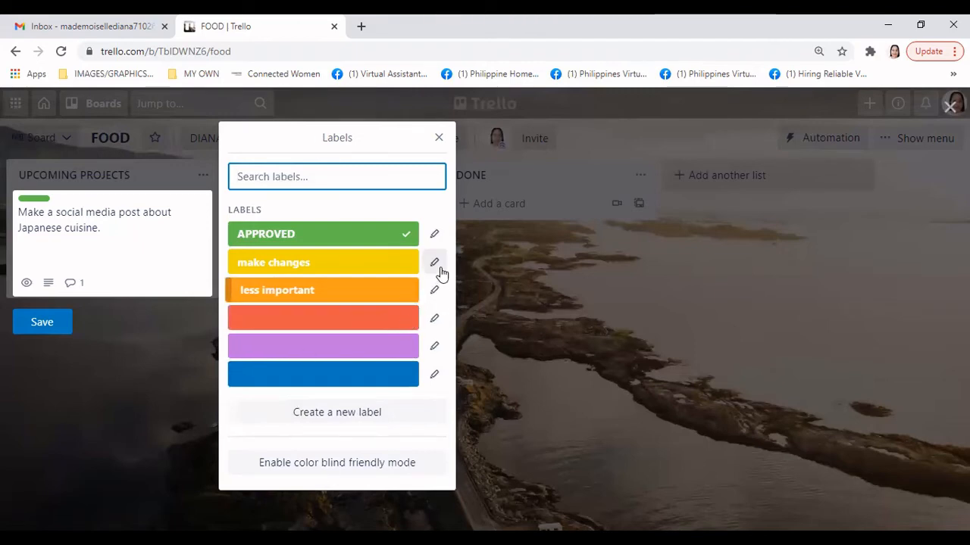
pyautogui.click(434, 290)
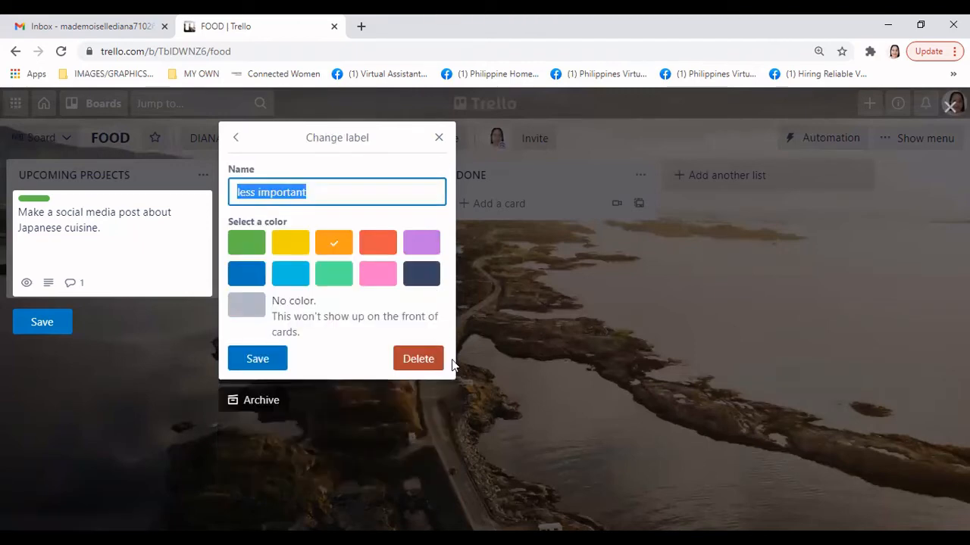
pyautogui.click(429, 363)
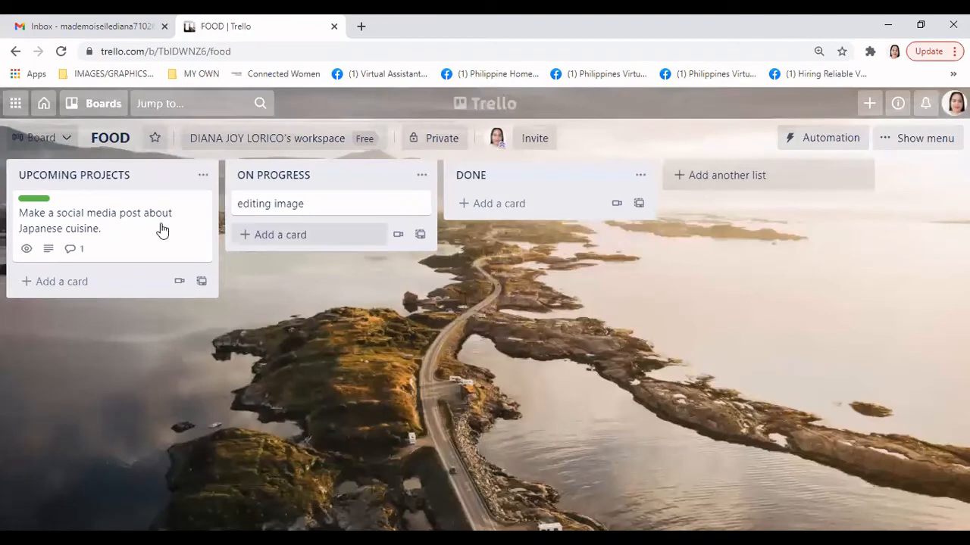
pyautogui.click(196, 204)
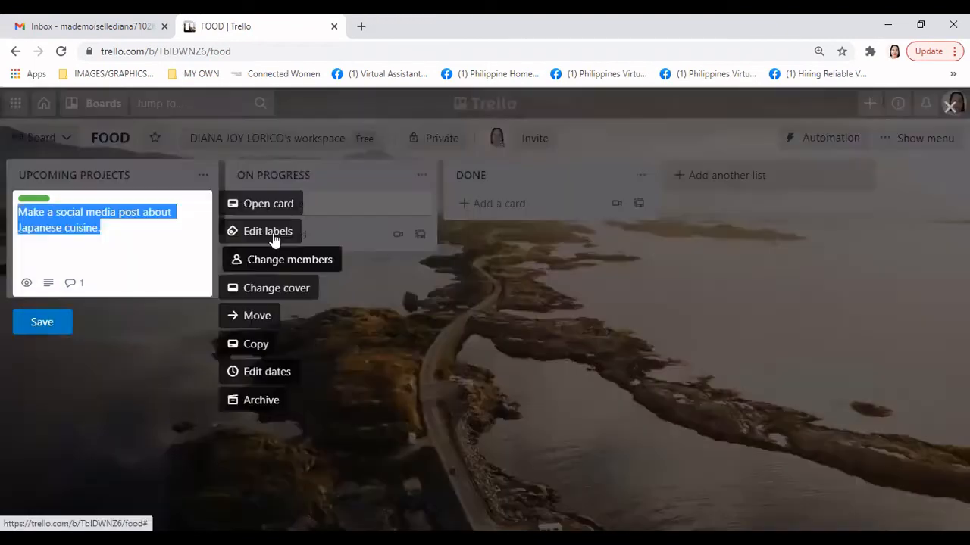
pyautogui.click(274, 233)
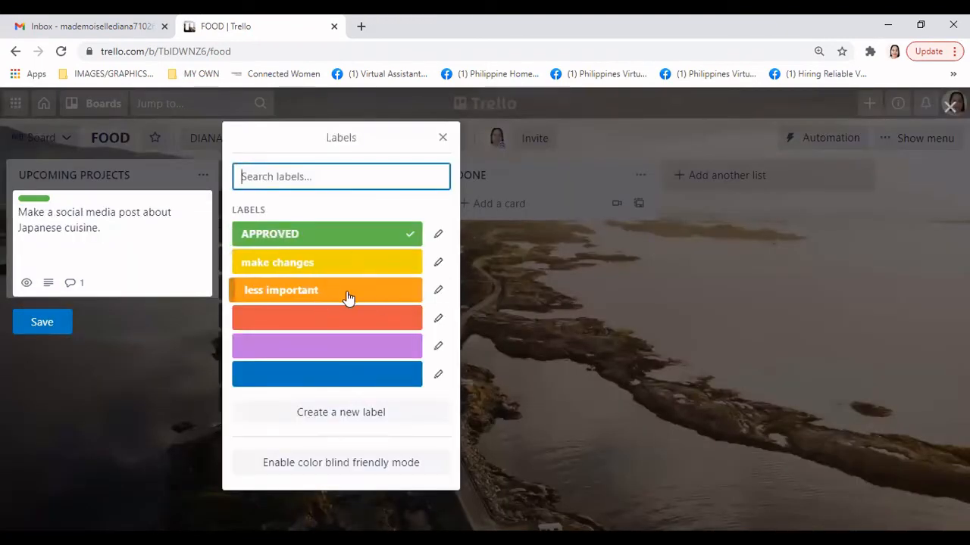
pyautogui.click(438, 290)
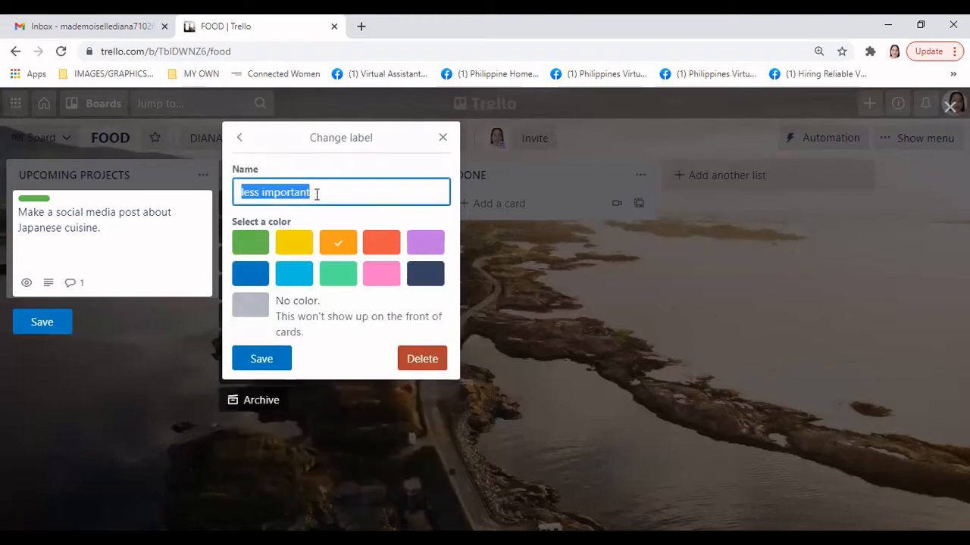
pyautogui.click(237, 200)
pyautogui.moveTo(311, 195); pyautogui.dragTo(229, 209)
pyautogui.press('BackSpace')
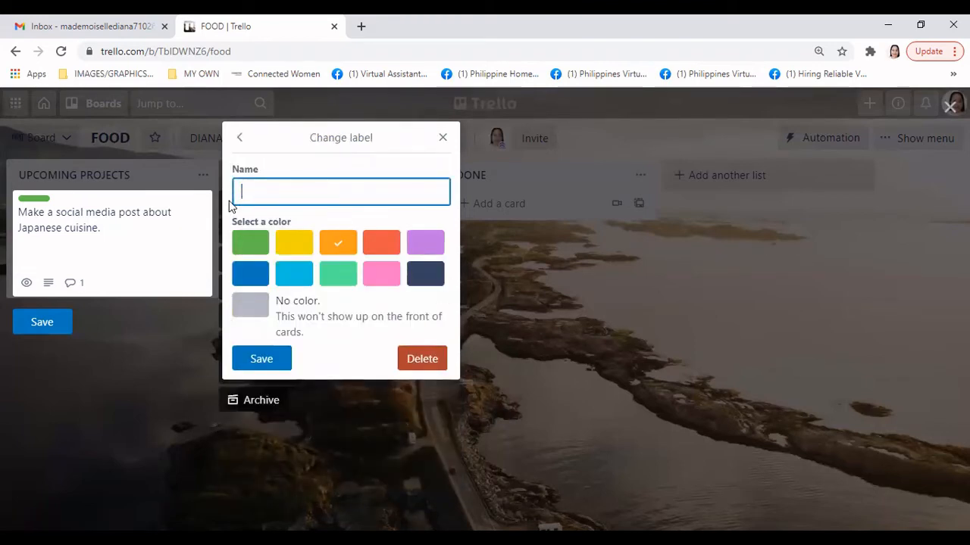
pyautogui.click(262, 364)
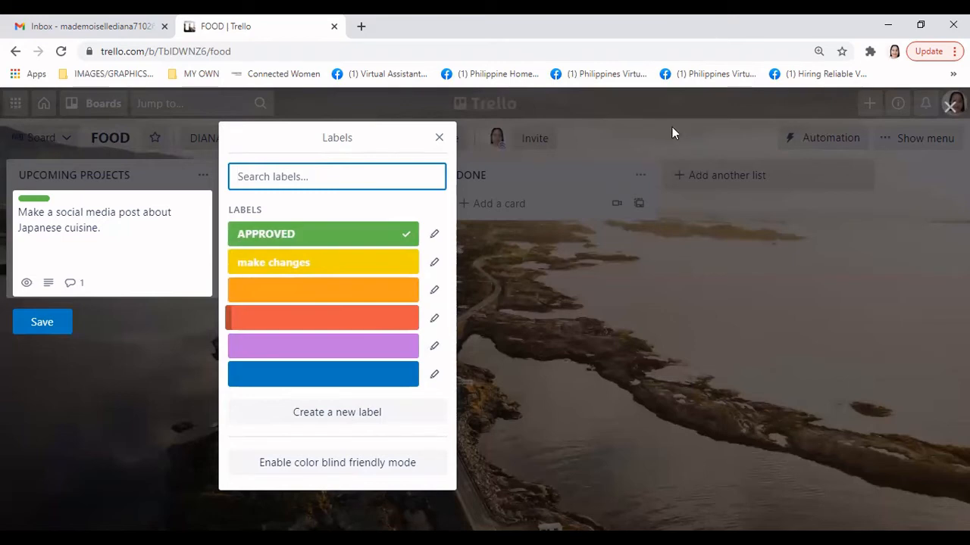
# Close the labels list, search the card's members for a person, and close without adding anyone
pyautogui.click(439, 137)
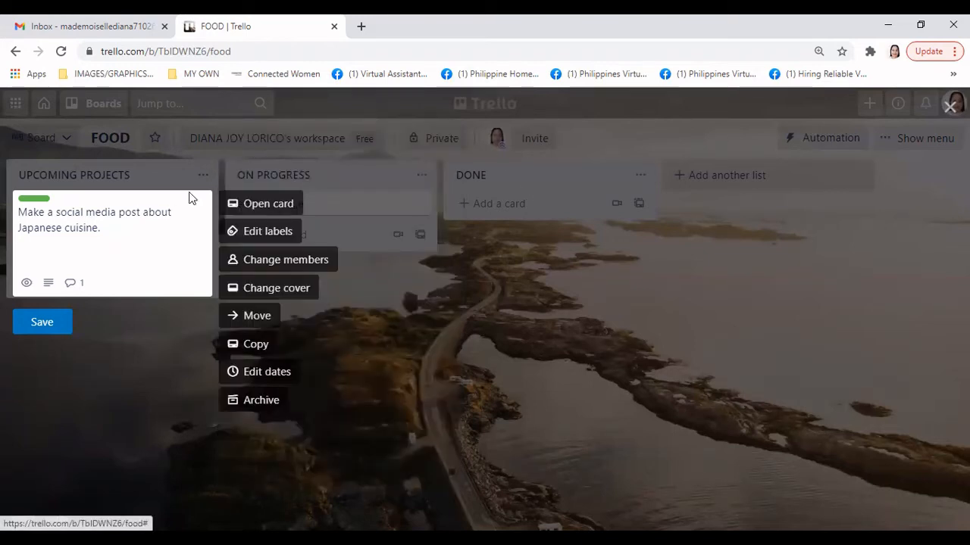
pyautogui.click(307, 256)
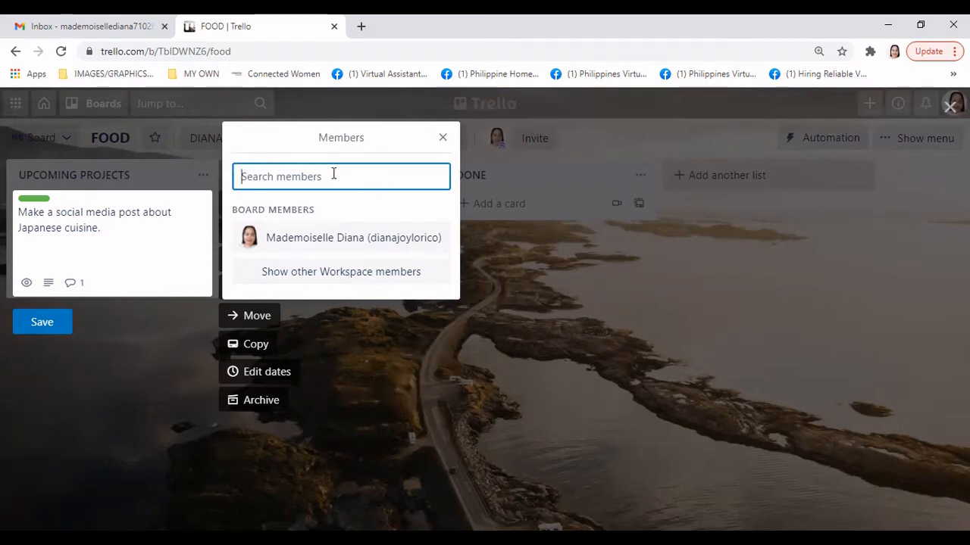
pyautogui.write('Marilyn')
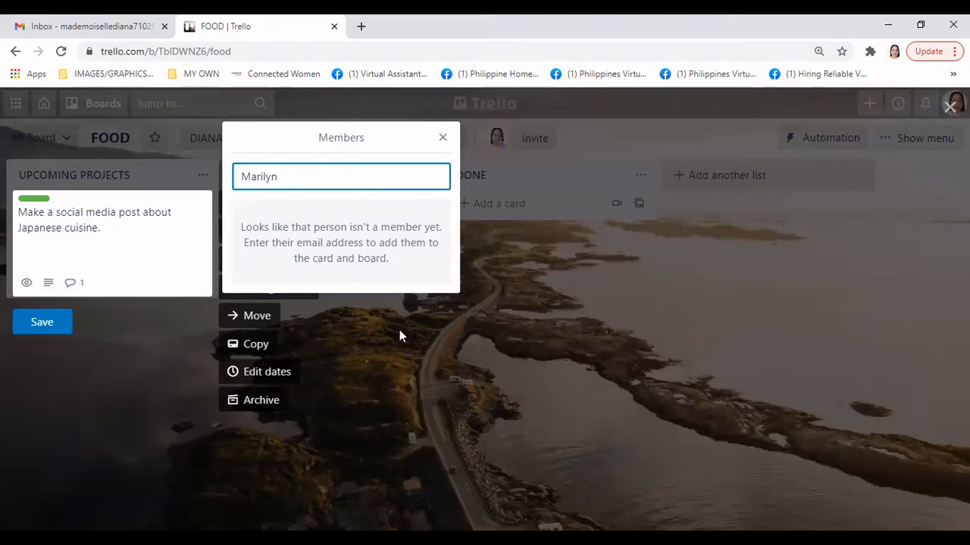
pyautogui.click(444, 137)
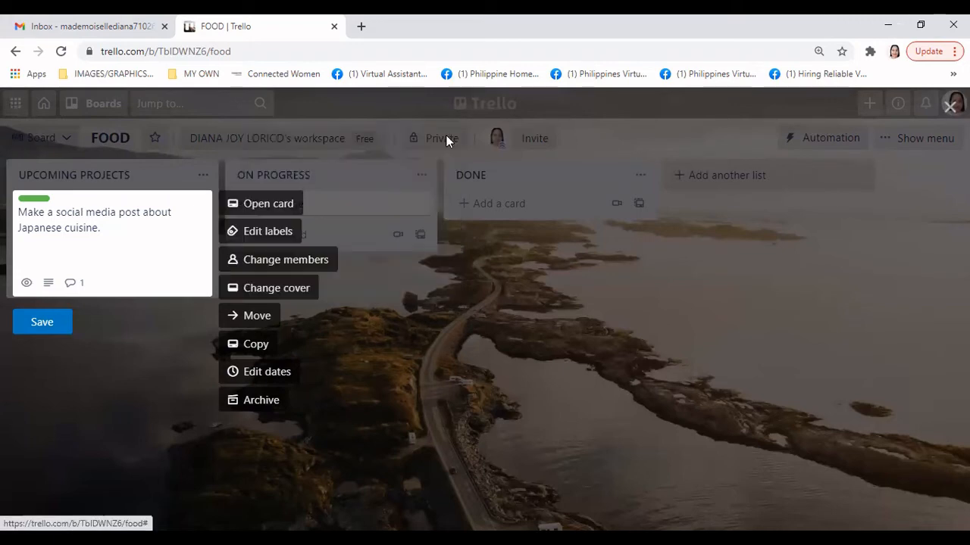
# Give the card a full-size cover, switch it from green to blue, and save
pyautogui.click(298, 291)
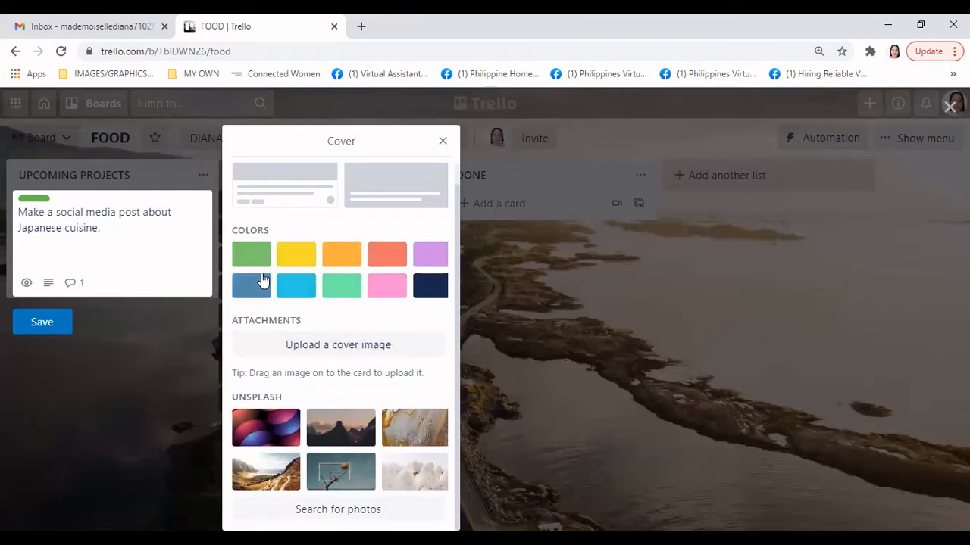
pyautogui.click(251, 255)
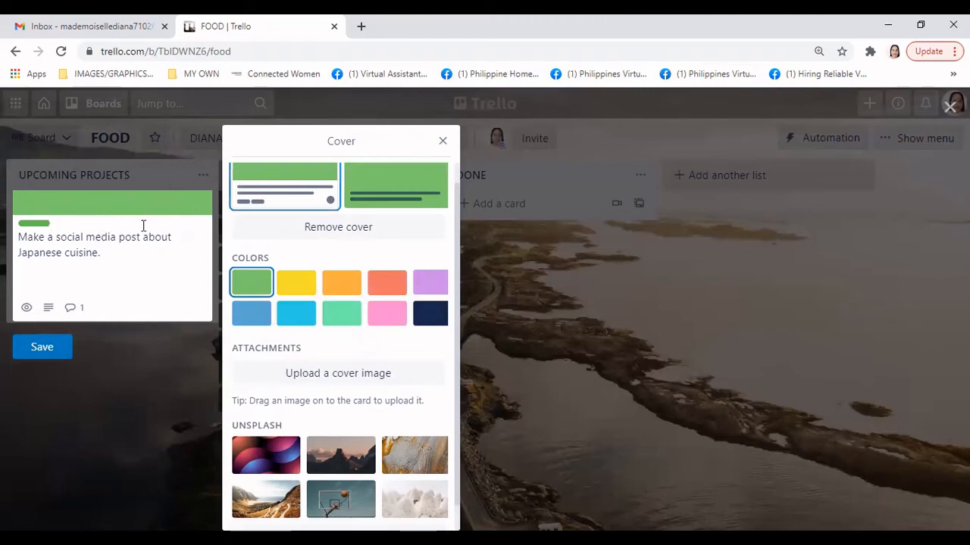
pyautogui.scroll(1, 382, 291)
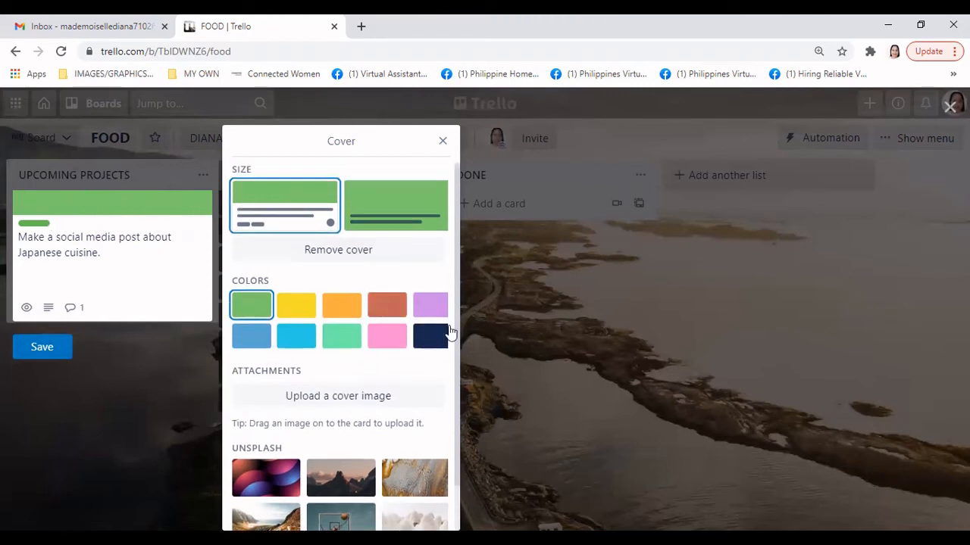
pyautogui.click(437, 216)
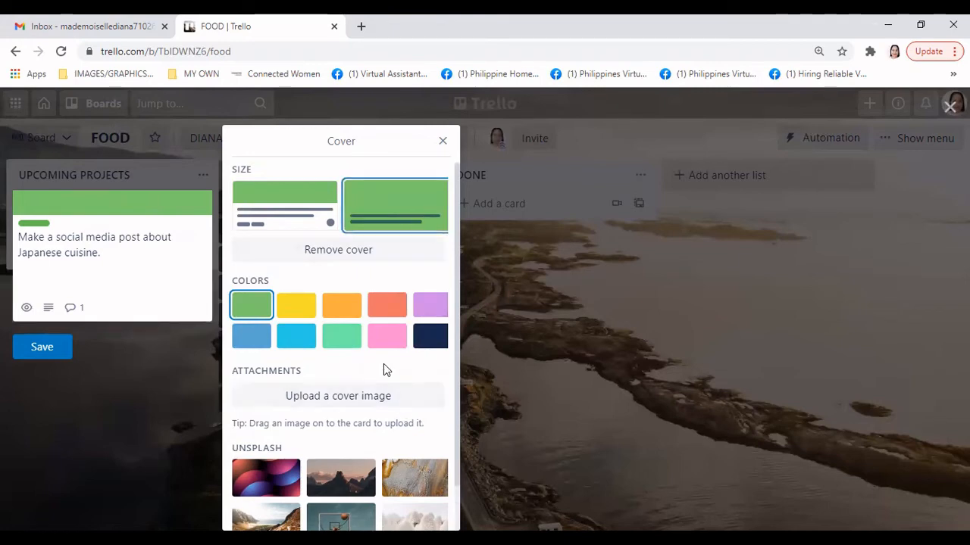
pyautogui.scroll(-1, 394, 383)
pyautogui.scroll(1, 396, 368)
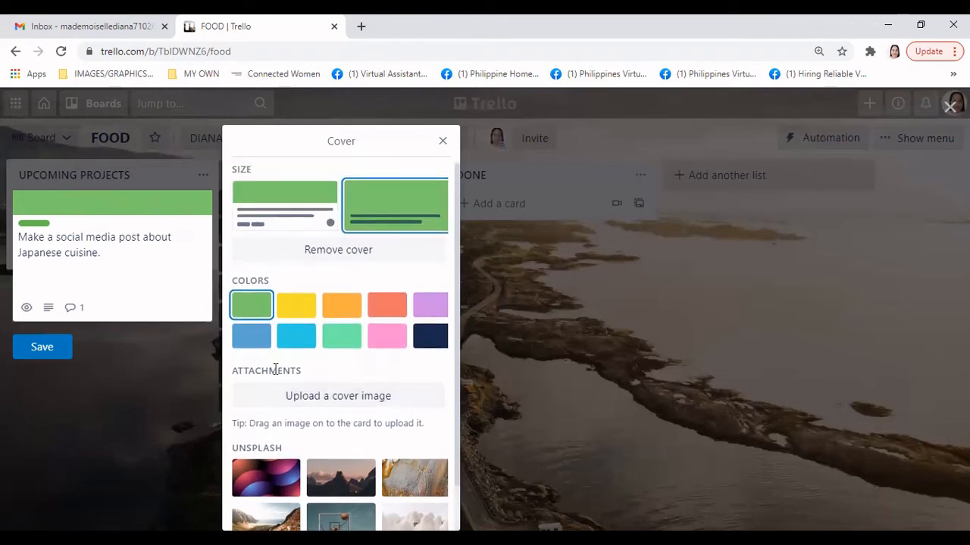
pyautogui.scroll(-1, 270, 370)
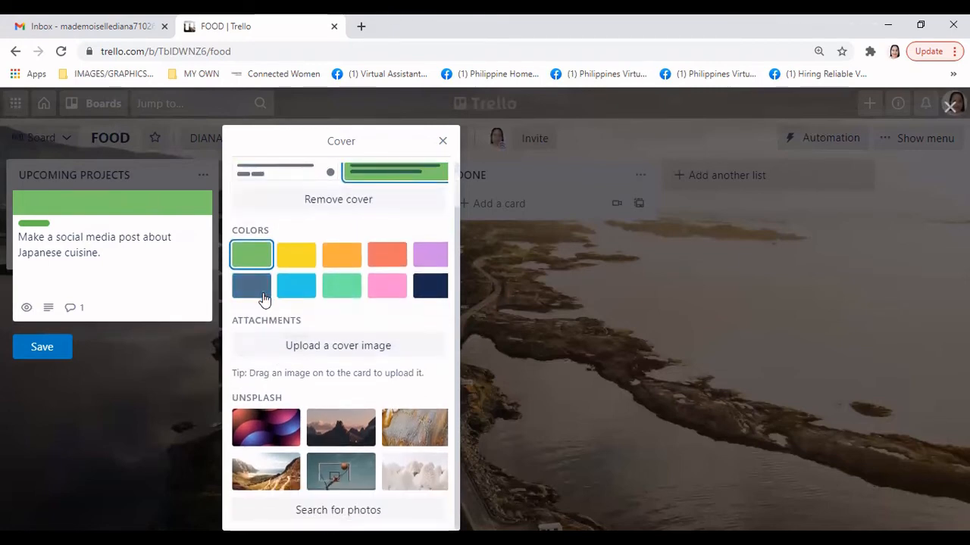
pyautogui.click(262, 296)
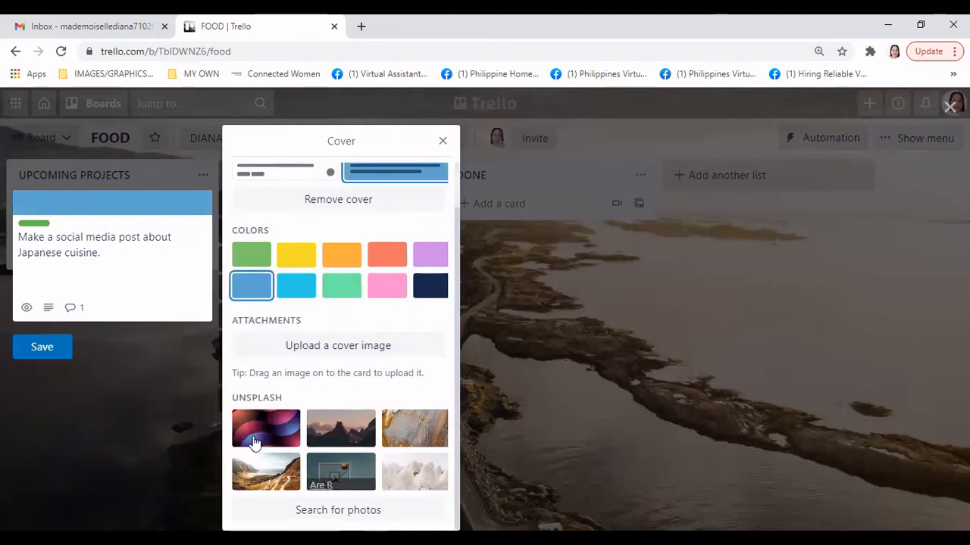
pyautogui.click(45, 345)
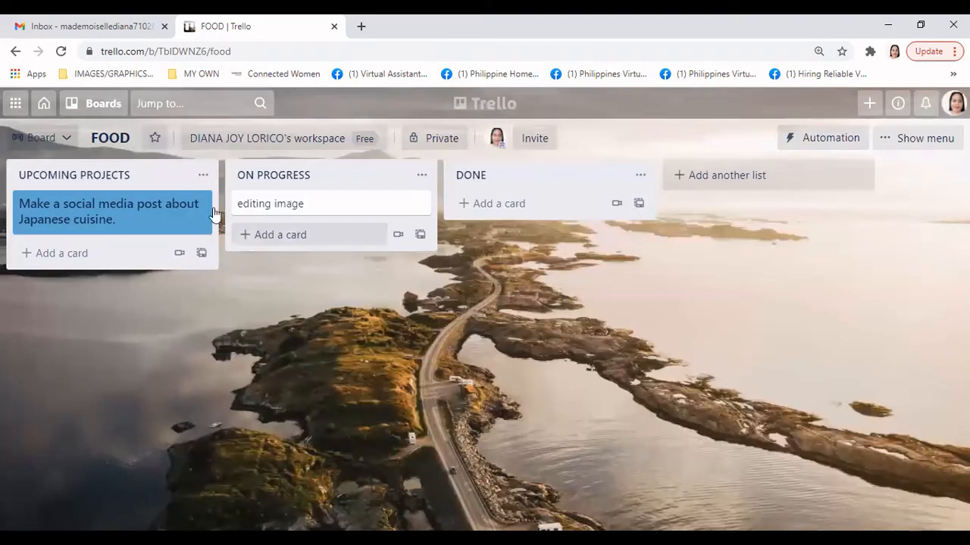
# Replace the Japanese cuisine card's blue cover with the Unsplash winding mountain road photo
pyautogui.click(202, 206)
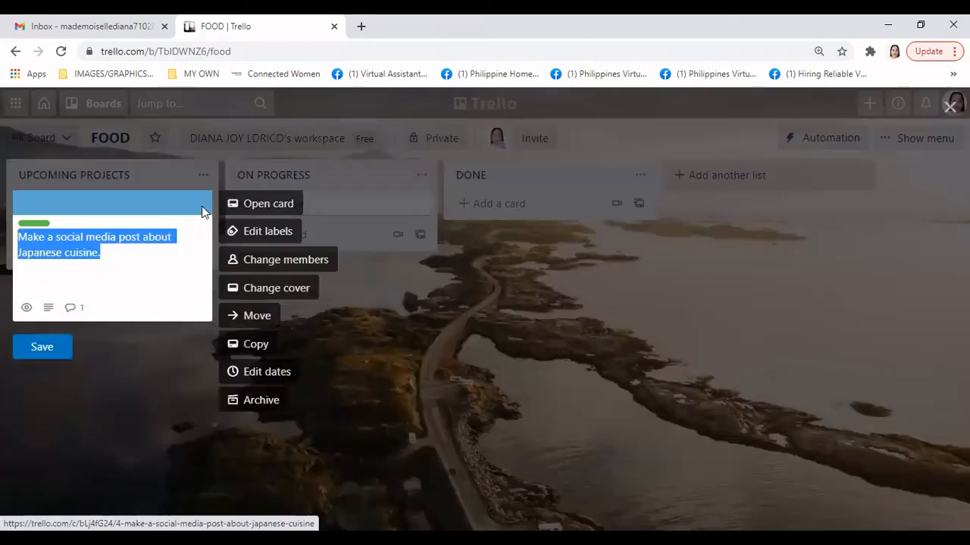
pyautogui.click(306, 294)
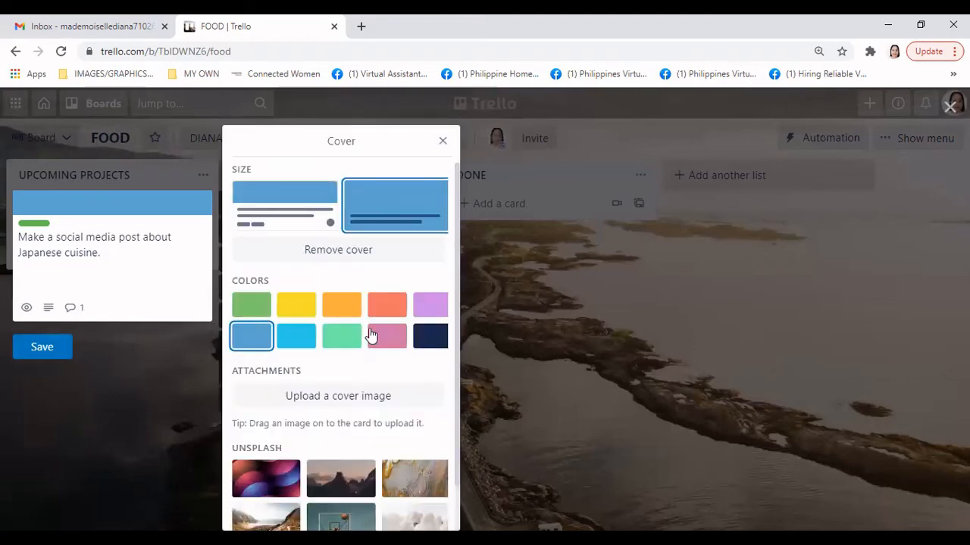
pyautogui.scroll(-2, 371, 336)
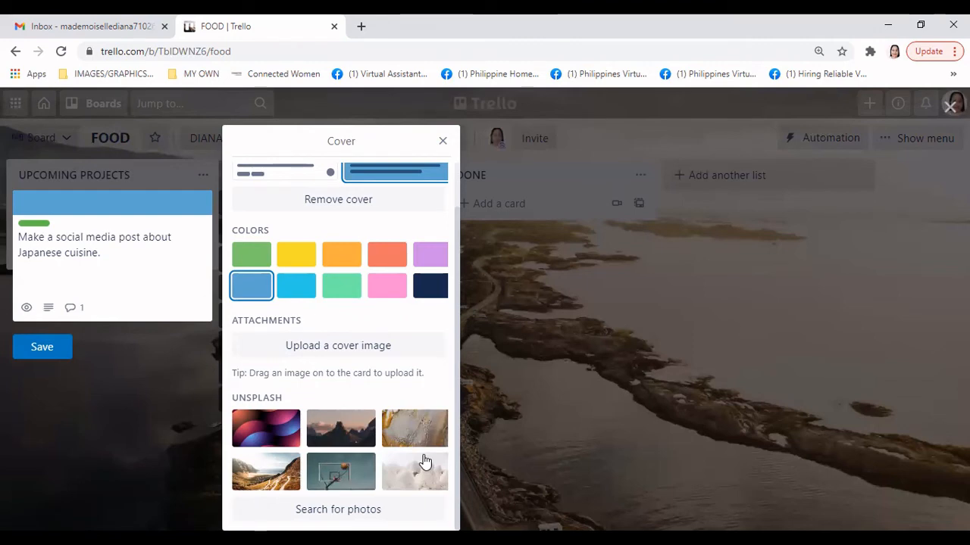
pyautogui.click(258, 479)
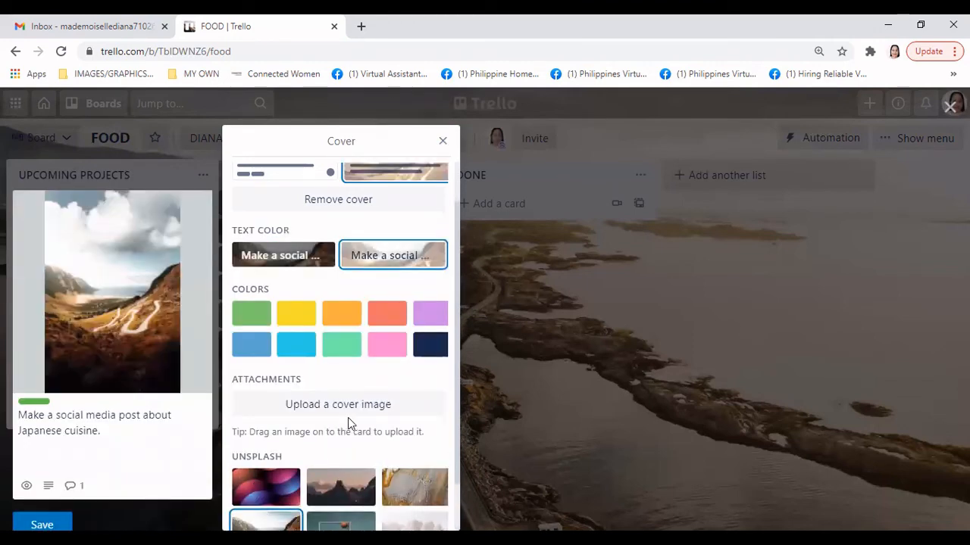
pyautogui.scroll(-1, 436, 432)
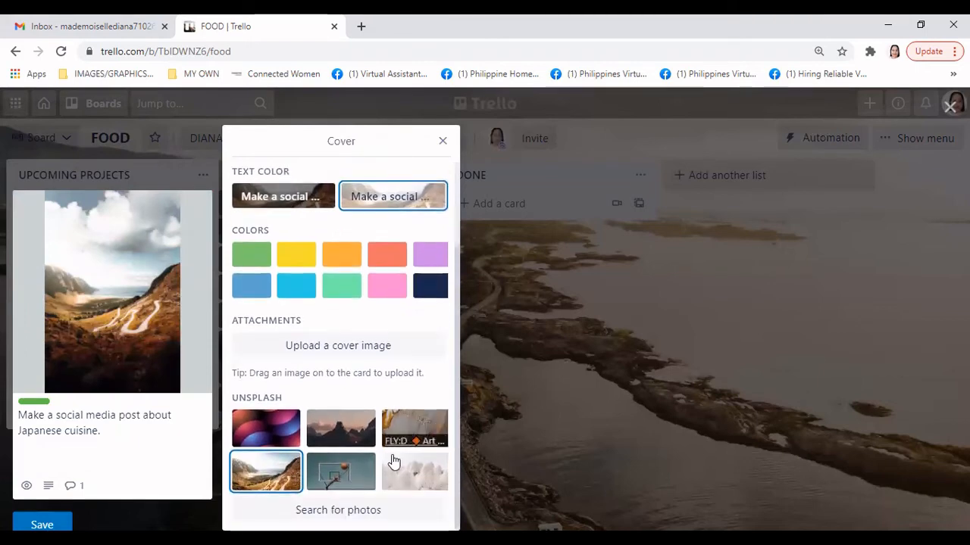
pyautogui.press('Escape')
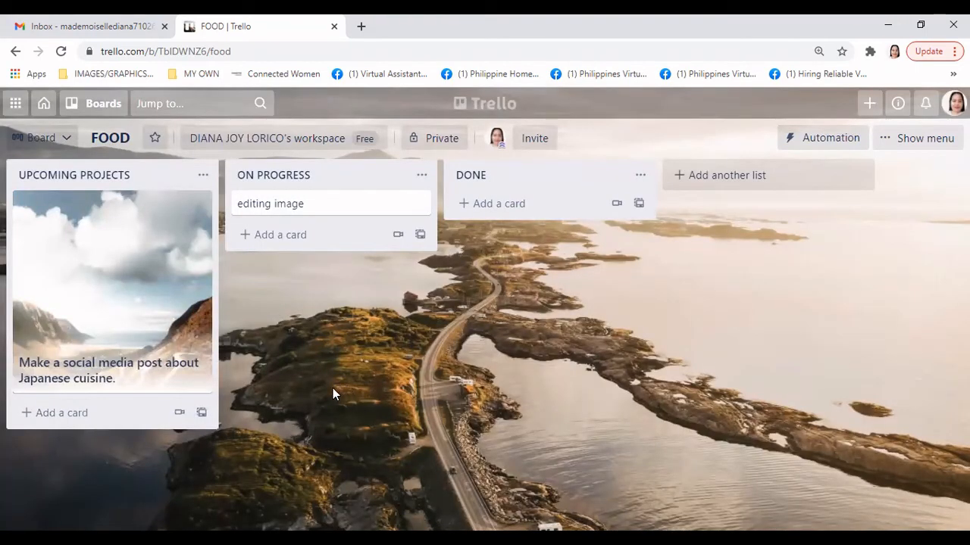
# Open the Japanese cuisine card's full details to check the new cover, then close them
pyautogui.click(203, 175)
pyautogui.doubleClick(527, 323)
pyautogui.click(314, 327)
pyautogui.click(167, 292)
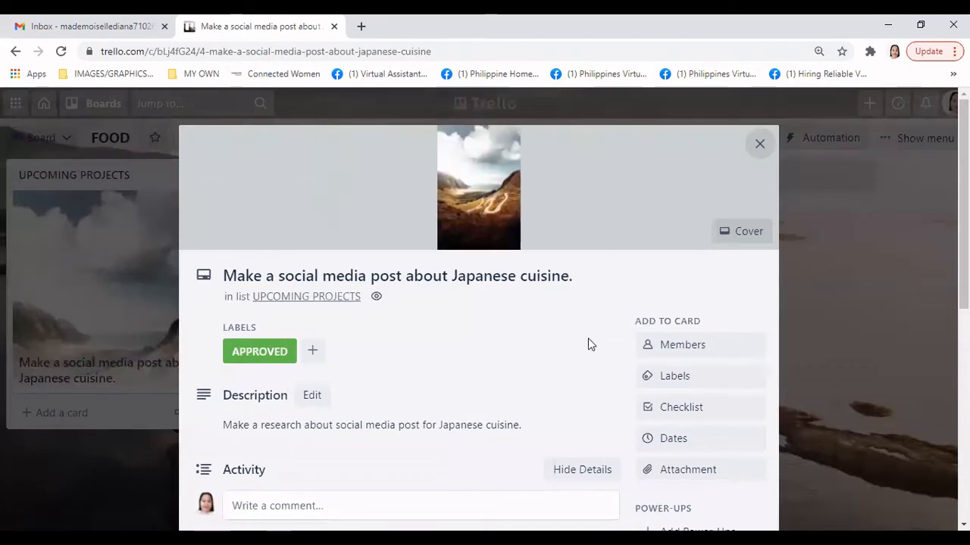
pyautogui.press('Escape')
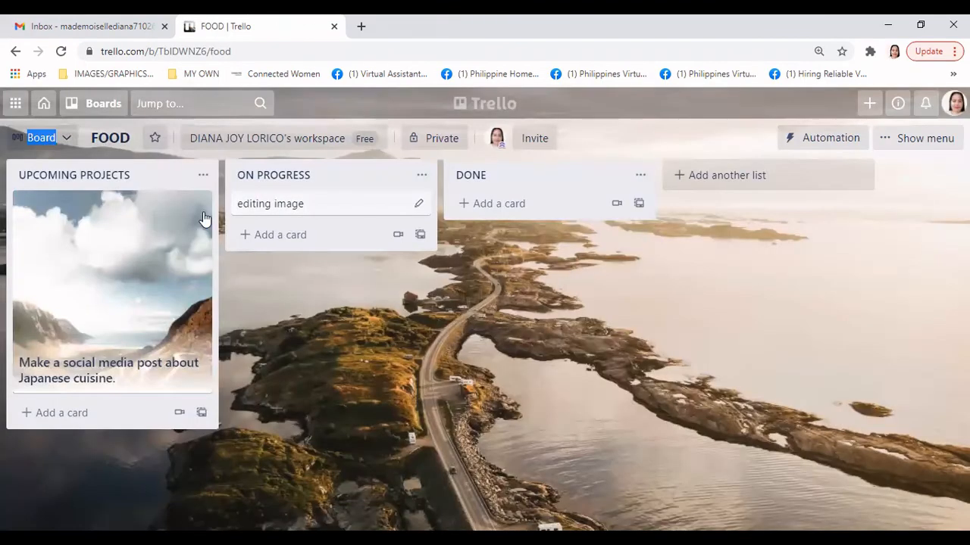
# Review the Japanese cuisine card's Move destinations in the Board dropdown, then close without moving it
pyautogui.click(202, 210)
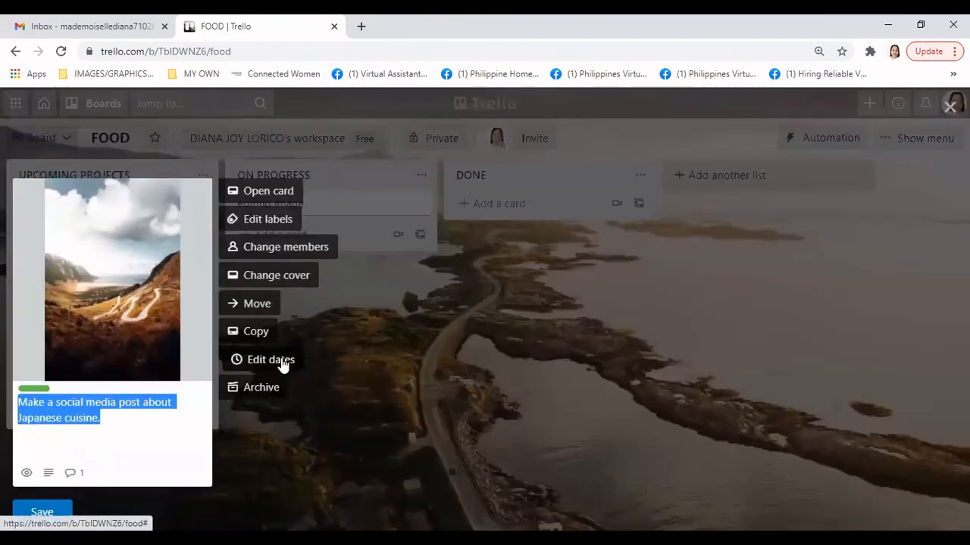
pyautogui.click(259, 305)
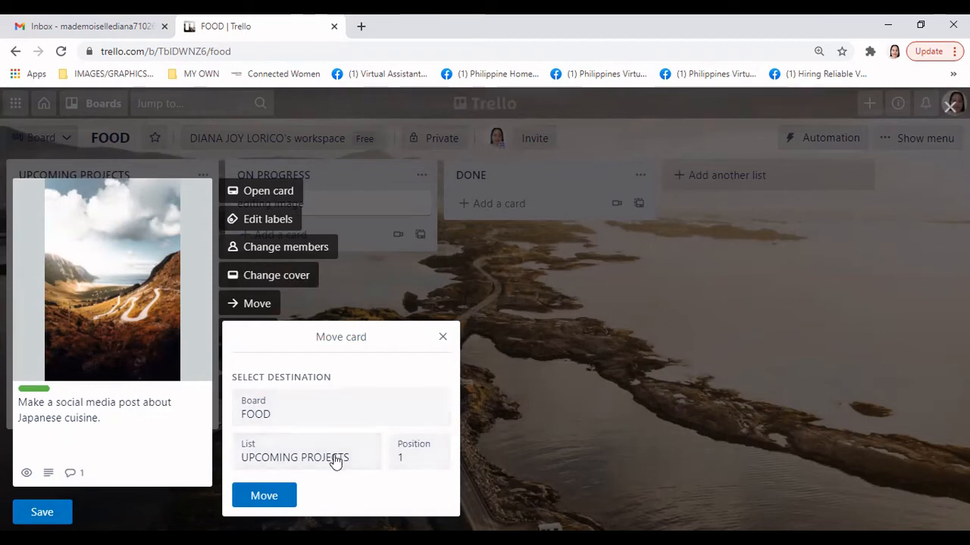
pyautogui.click(369, 411)
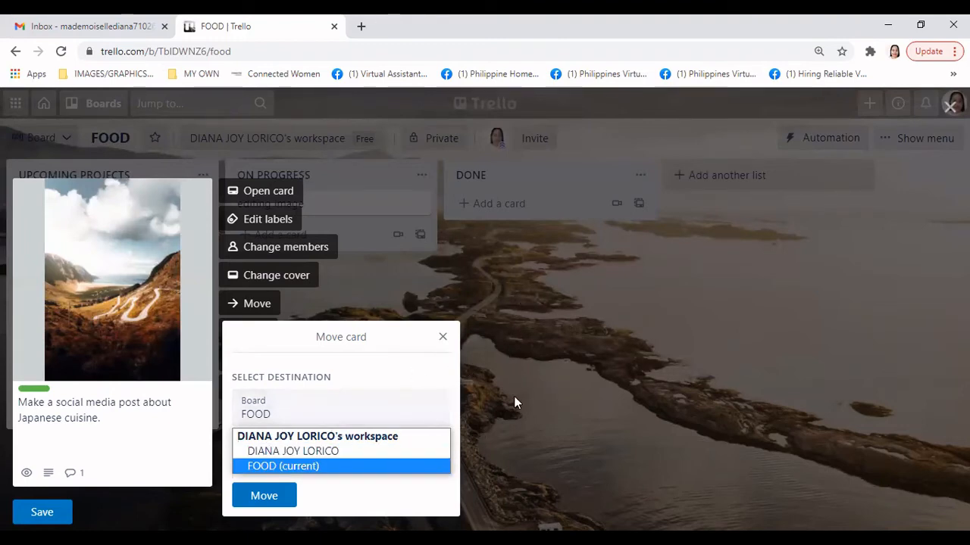
pyautogui.click(443, 341)
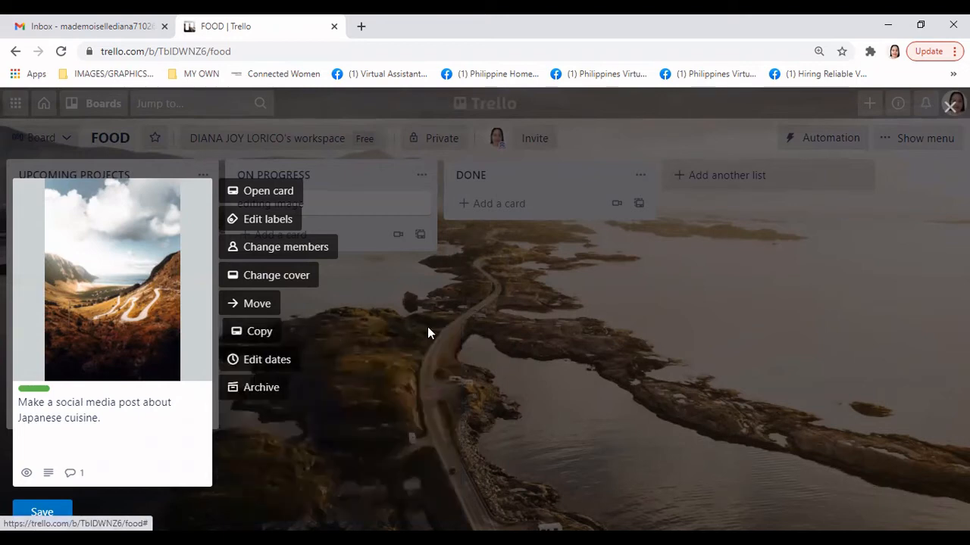
# Copy the Japanese cuisine card with Labels and Comments kept, creating a duplicate card
pyautogui.click(268, 336)
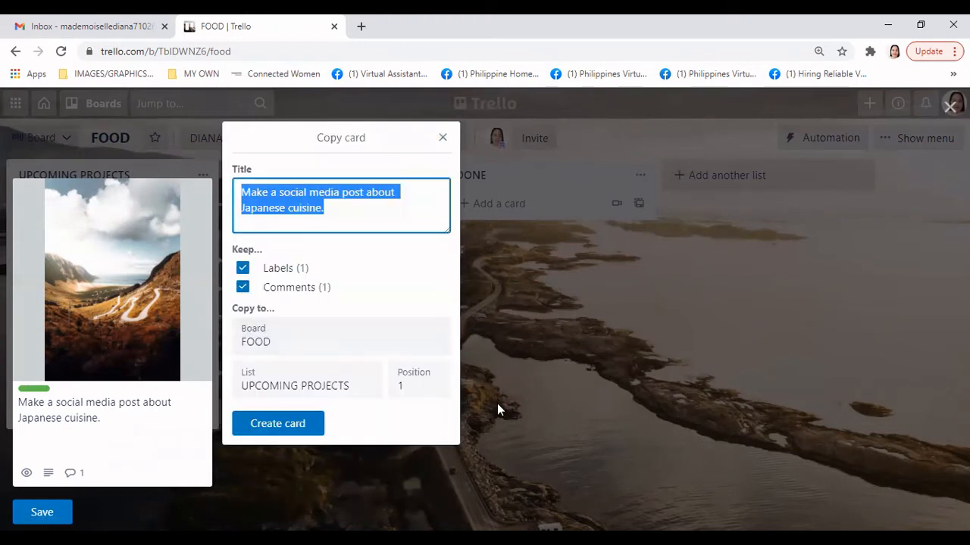
pyautogui.click(307, 428)
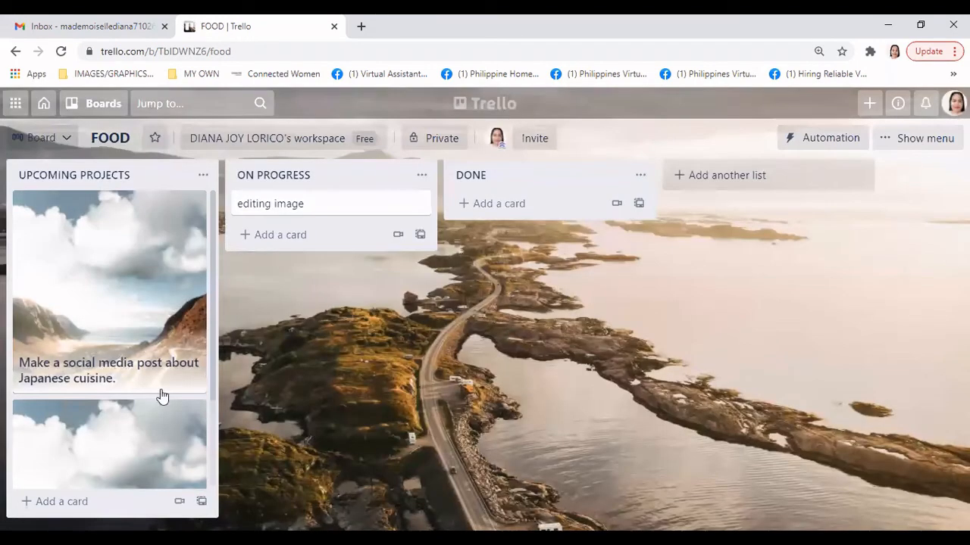
pyautogui.scroll(-2, 173, 402)
pyautogui.scroll(2, 173, 402)
pyautogui.scroll(-2, 175, 405)
pyautogui.scroll(2, 179, 412)
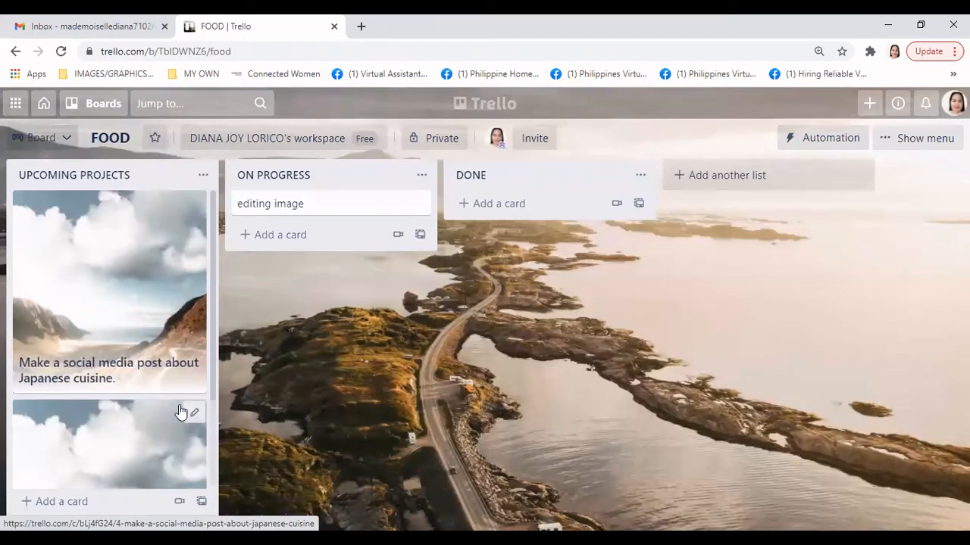
pyautogui.scroll(-2, 181, 415)
pyautogui.scroll(2, 186, 421)
pyautogui.scroll(-2, 190, 424)
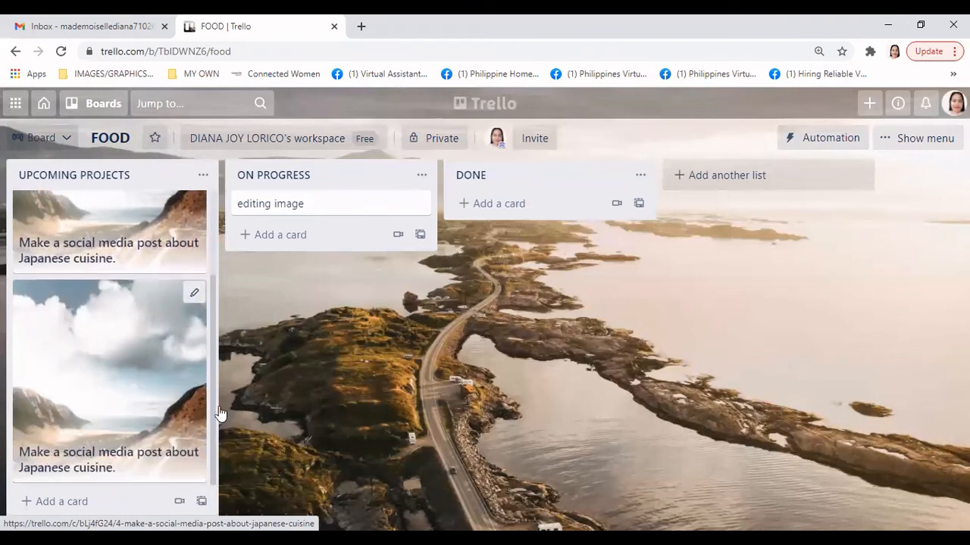
pyautogui.scroll(2, 214, 394)
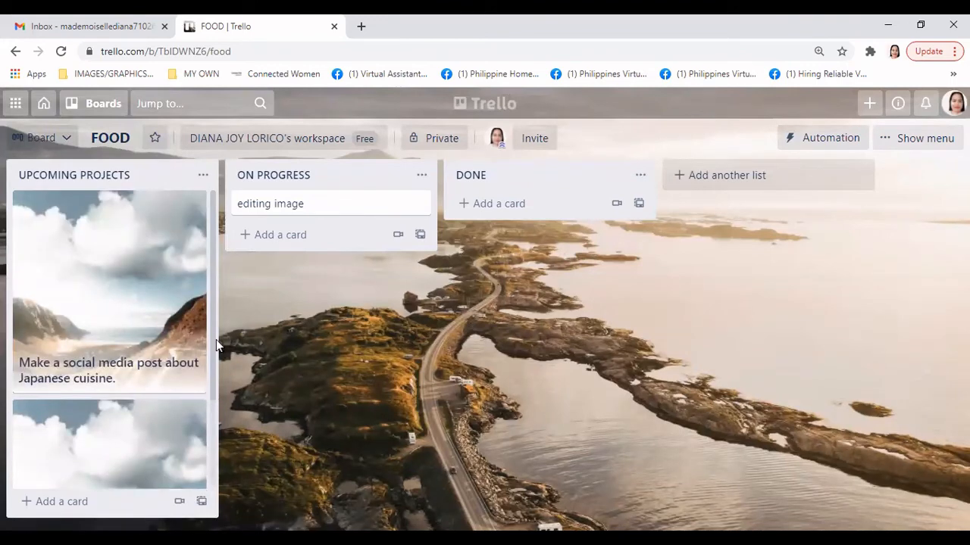
# Set the copied card's due date to August 25, 2021
pyautogui.click(190, 203)
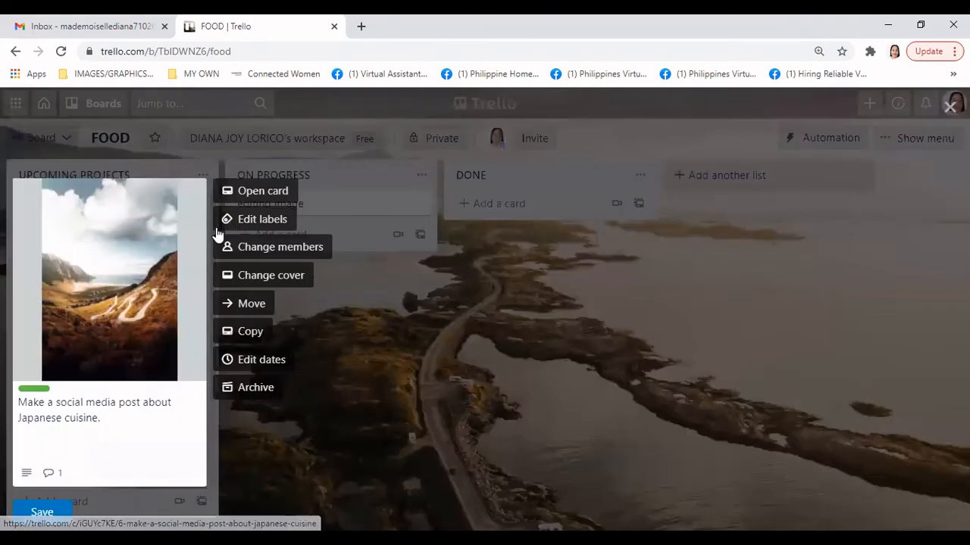
pyautogui.click(277, 369)
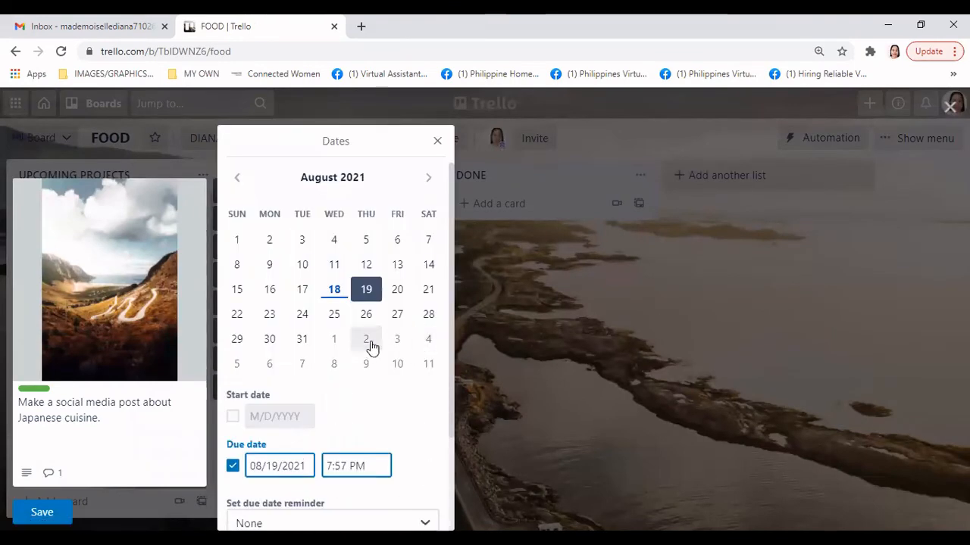
pyautogui.scroll(-2, 371, 346)
pyautogui.scroll(2, 341, 368)
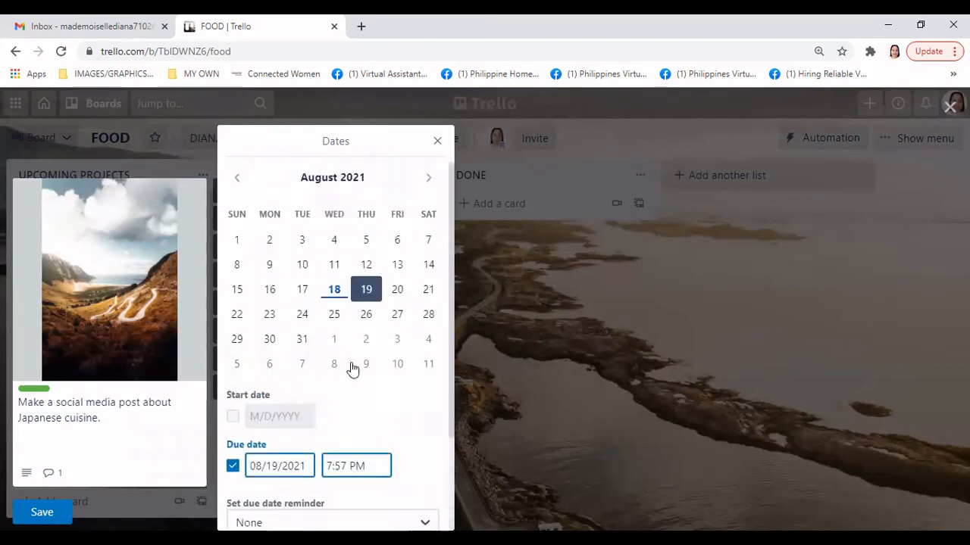
pyautogui.scroll(-2, 352, 369)
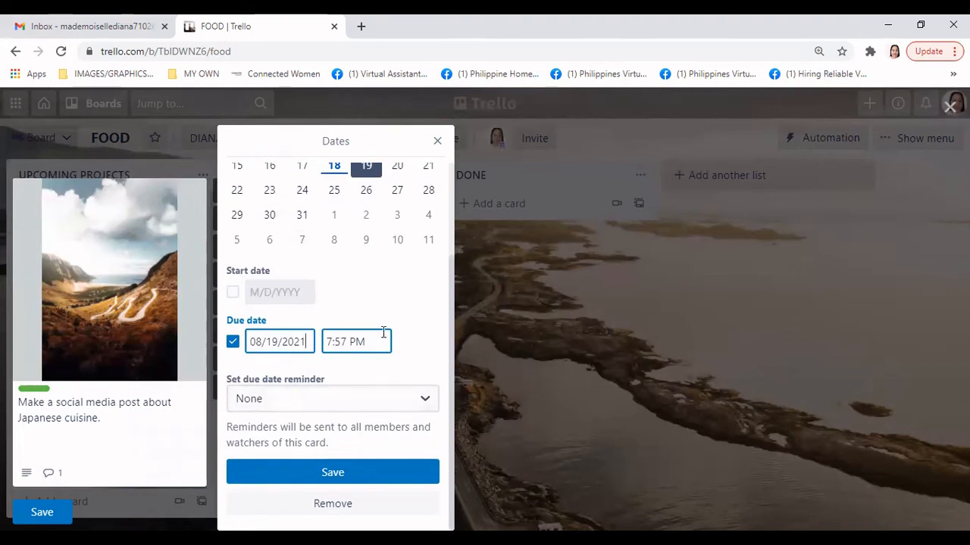
pyautogui.scroll(3, 383, 333)
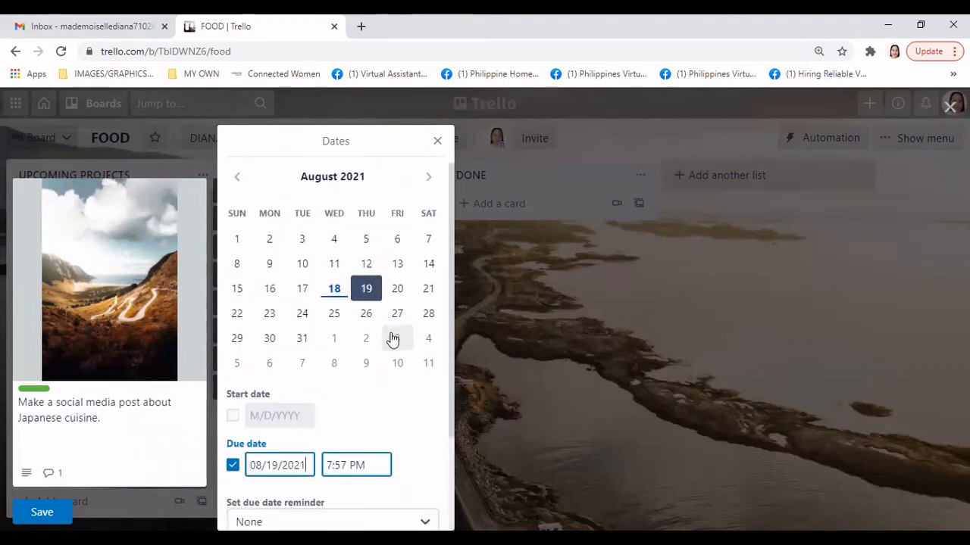
pyautogui.scroll(-2, 392, 339)
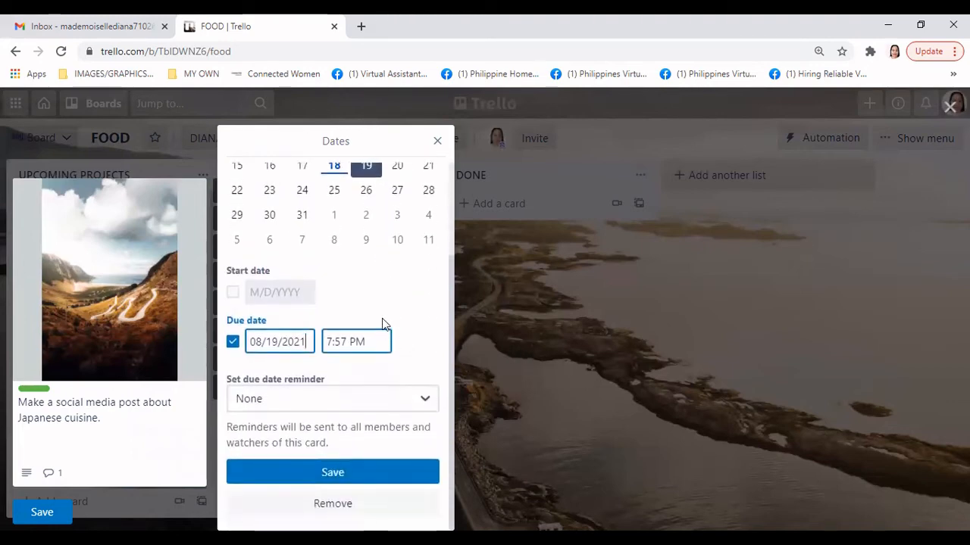
pyautogui.scroll(1, 386, 310)
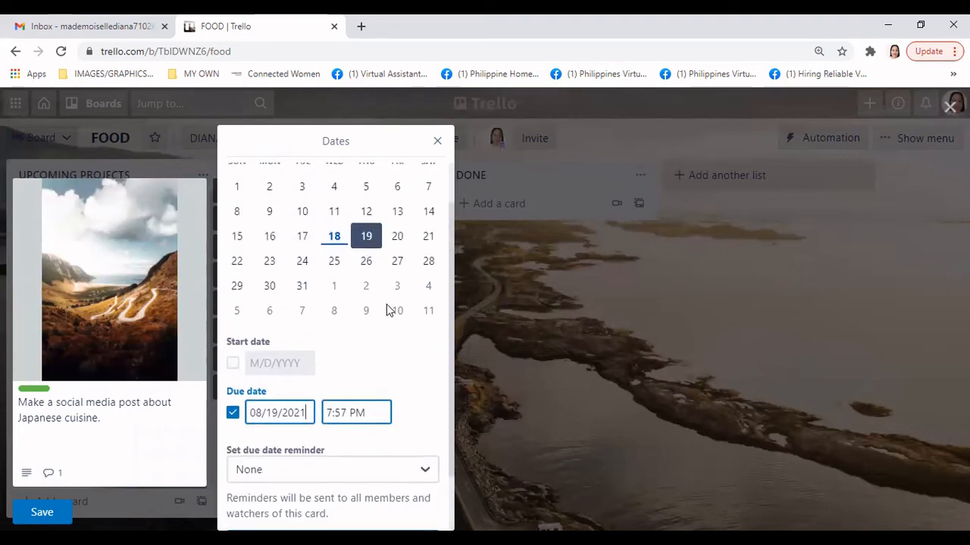
pyautogui.scroll(1, 401, 353)
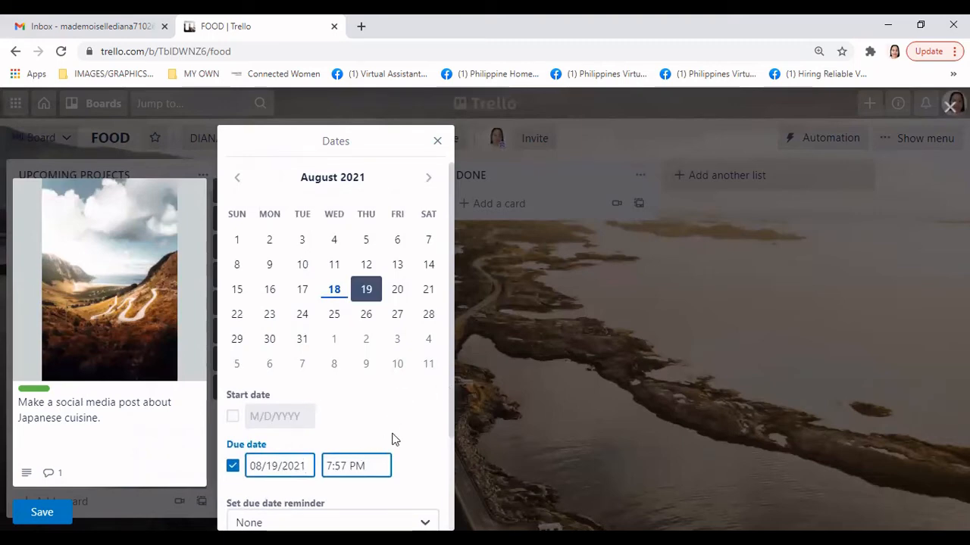
pyautogui.scroll(-1, 392, 439)
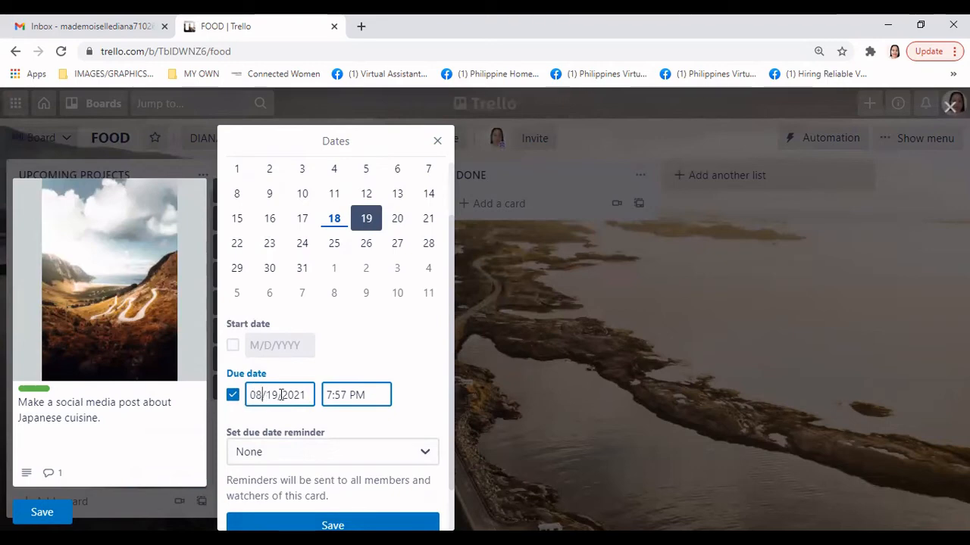
pyautogui.press('BackSpace')
pyautogui.press('BackSpace')
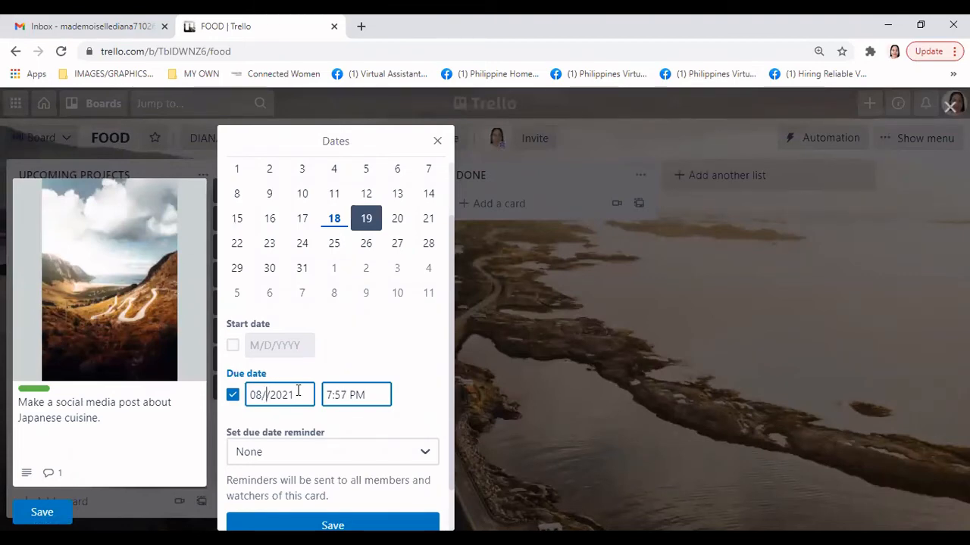
pyautogui.write('25')
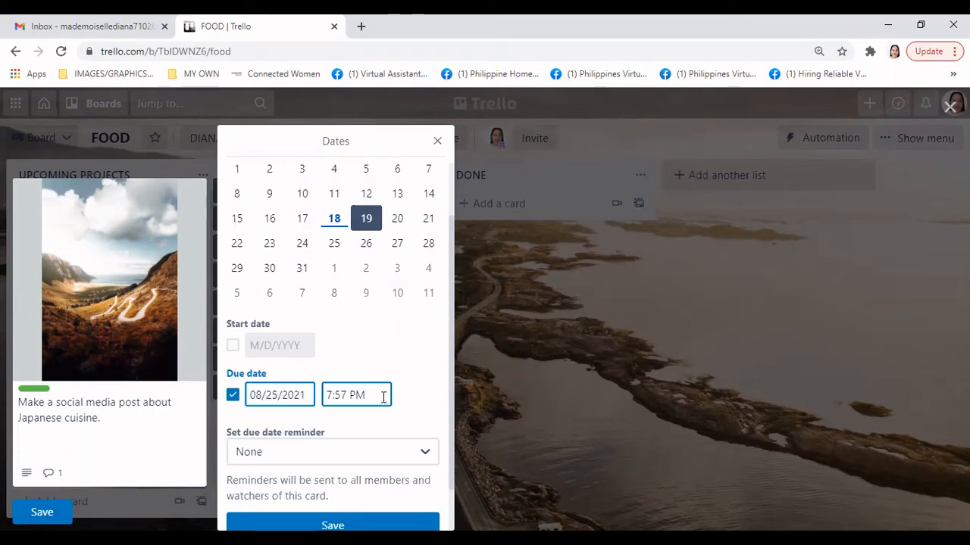
pyautogui.click(341, 396)
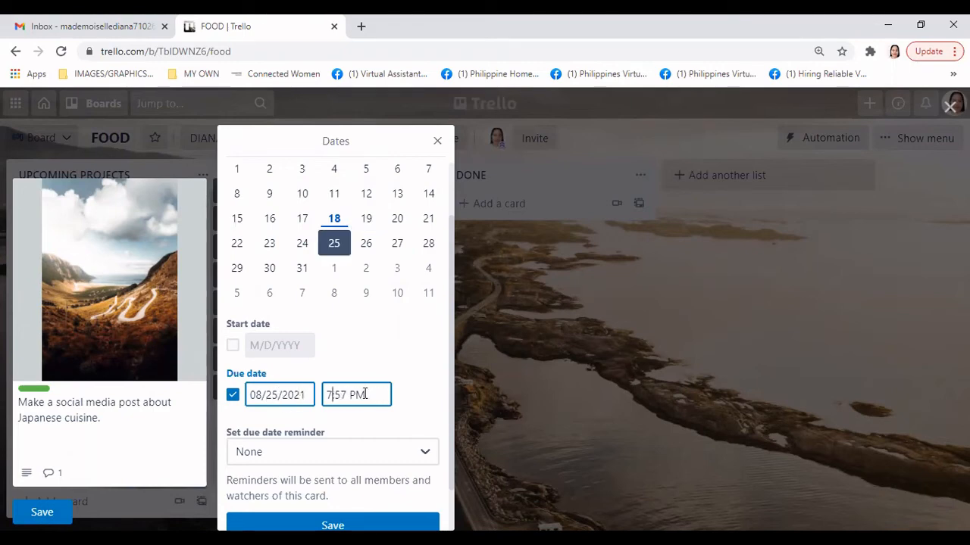
# Change the due time to 8:00 PM
pyautogui.press('BackSpace')
pyautogui.write('8')
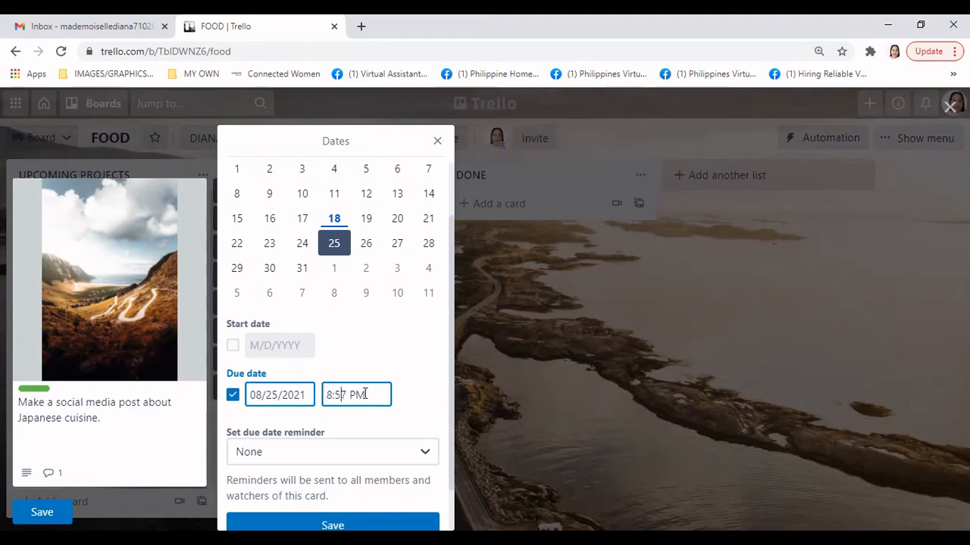
pyautogui.press('Delete')
pyautogui.press('BackSpace')
pyautogui.write('00')
pyautogui.scroll(-1, 412, 428)
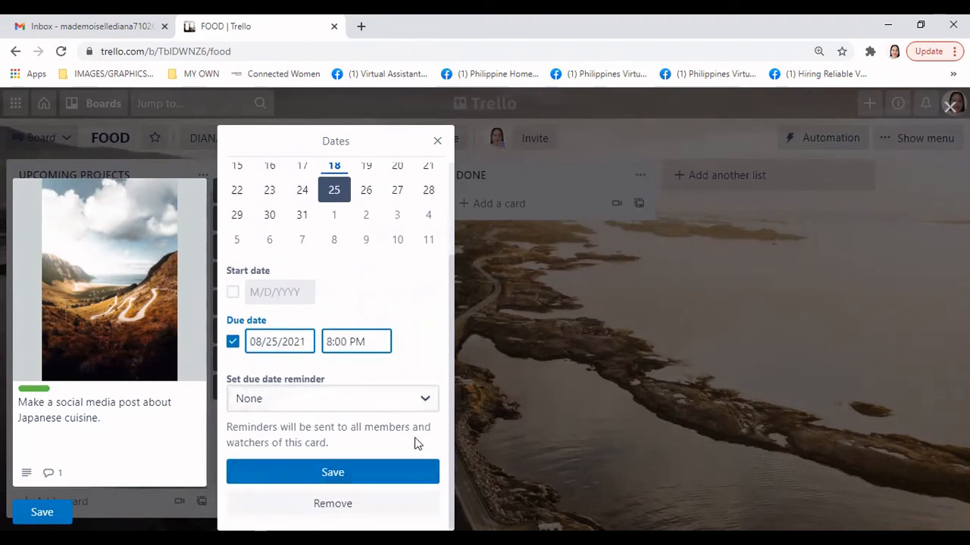
# Set the due date reminder to 2 Days before and save the Aug 25 due date
pyautogui.click(427, 400)
pyautogui.scroll(-3, 415, 443)
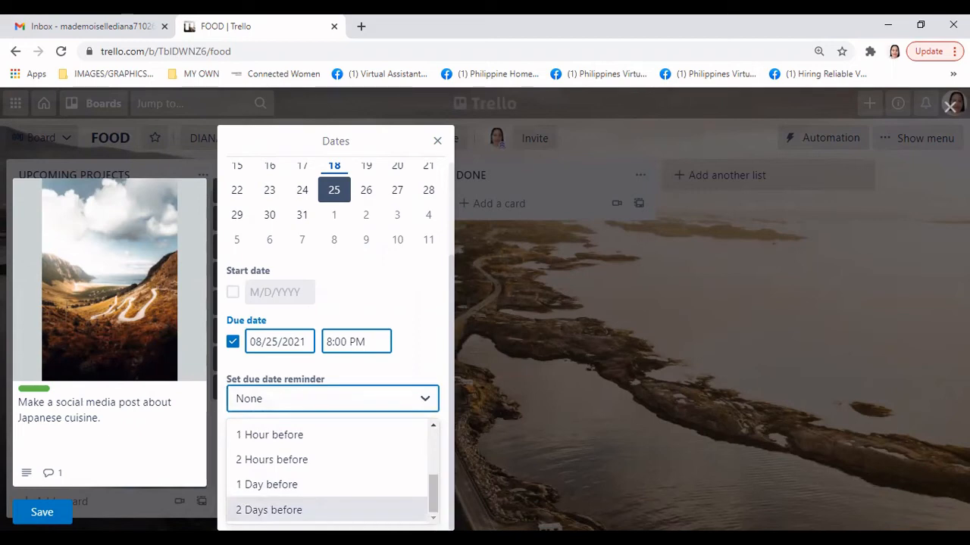
pyautogui.scroll(2, 269, 509)
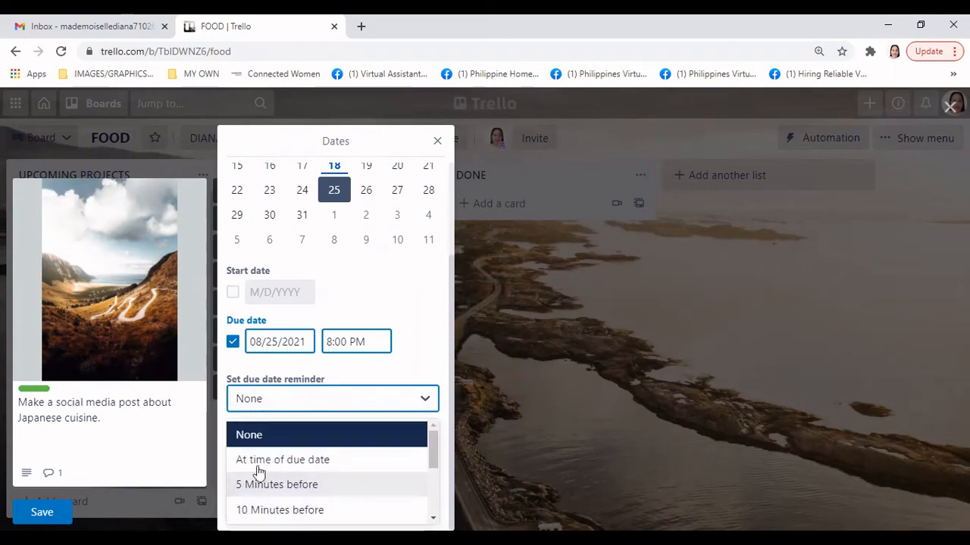
pyautogui.scroll(-2, 274, 469)
pyautogui.scroll(2, 274, 469)
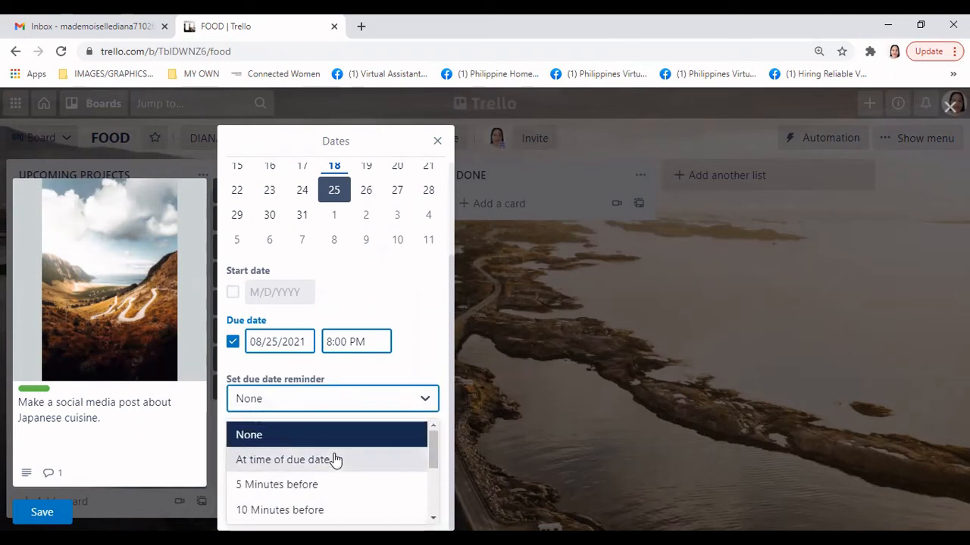
pyautogui.scroll(-1, 336, 459)
pyautogui.scroll(-1, 336, 460)
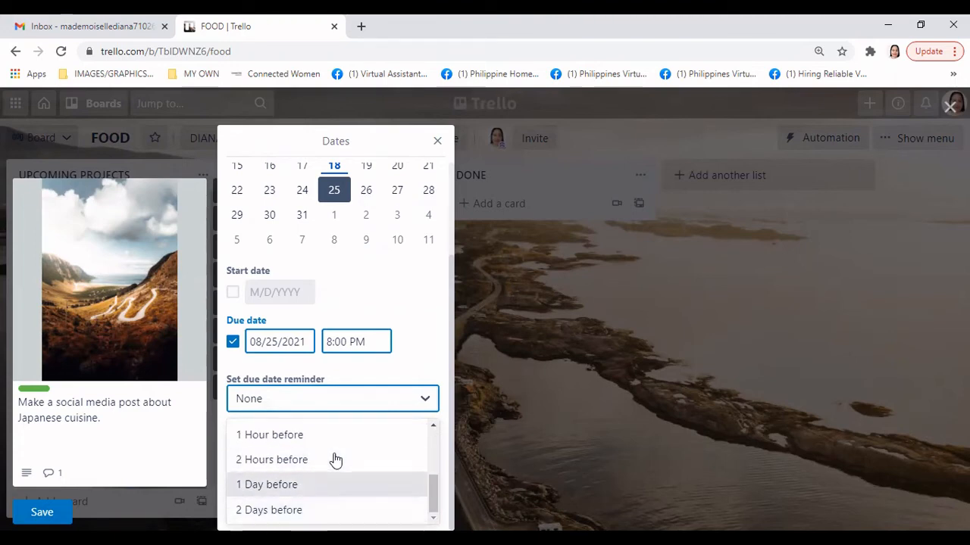
pyautogui.scroll(1, 267, 493)
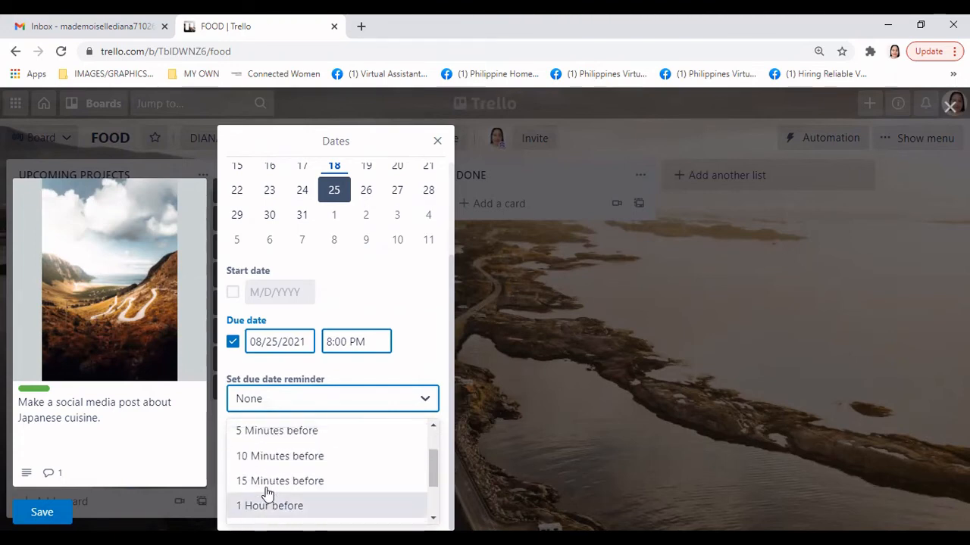
pyautogui.scroll(-1, 266, 493)
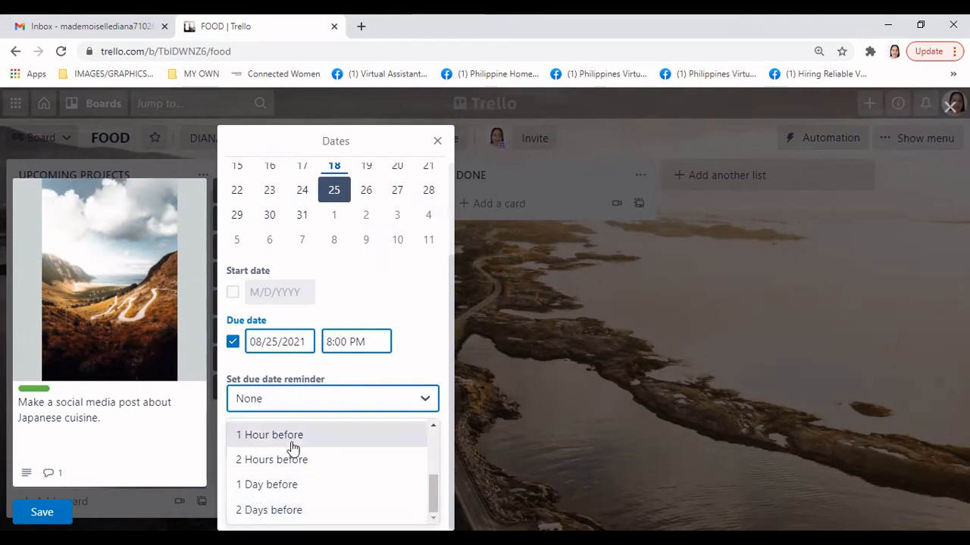
pyautogui.scroll(1, 309, 457)
pyautogui.scroll(1, 311, 459)
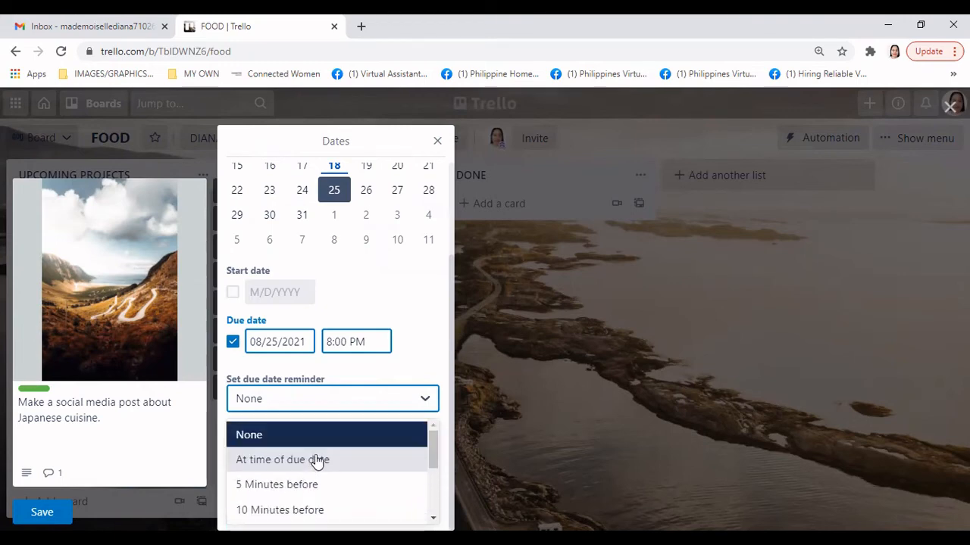
pyautogui.scroll(-2, 316, 459)
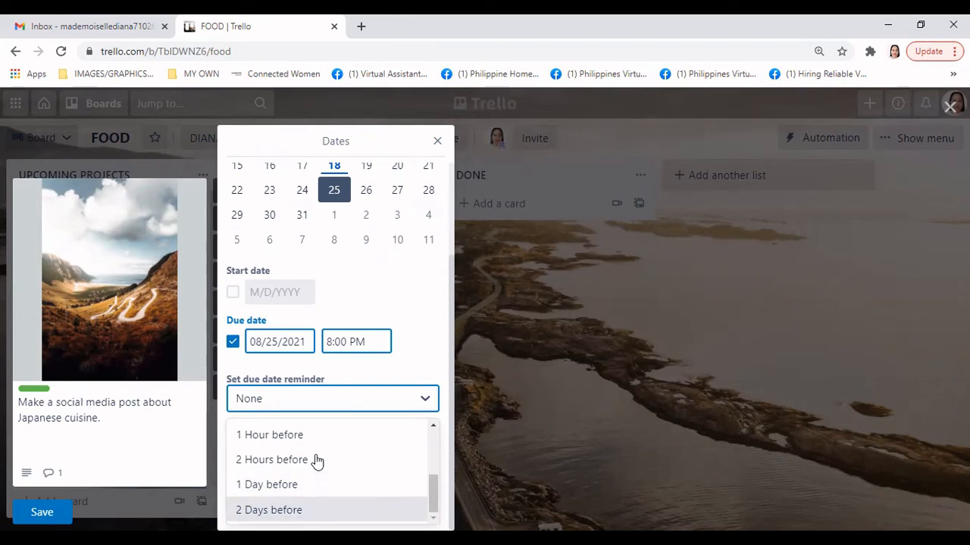
pyautogui.scroll(1, 318, 462)
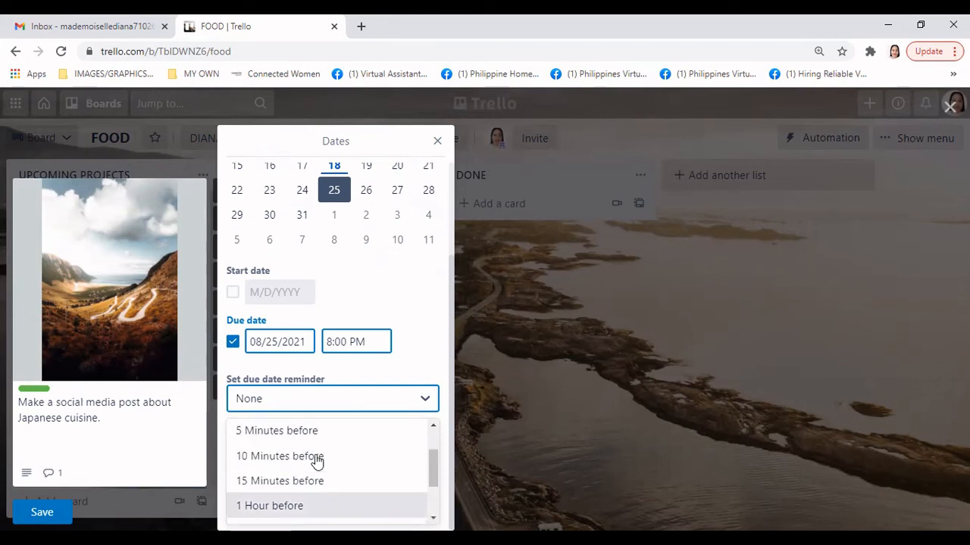
pyautogui.scroll(-1, 317, 462)
pyautogui.click(316, 509)
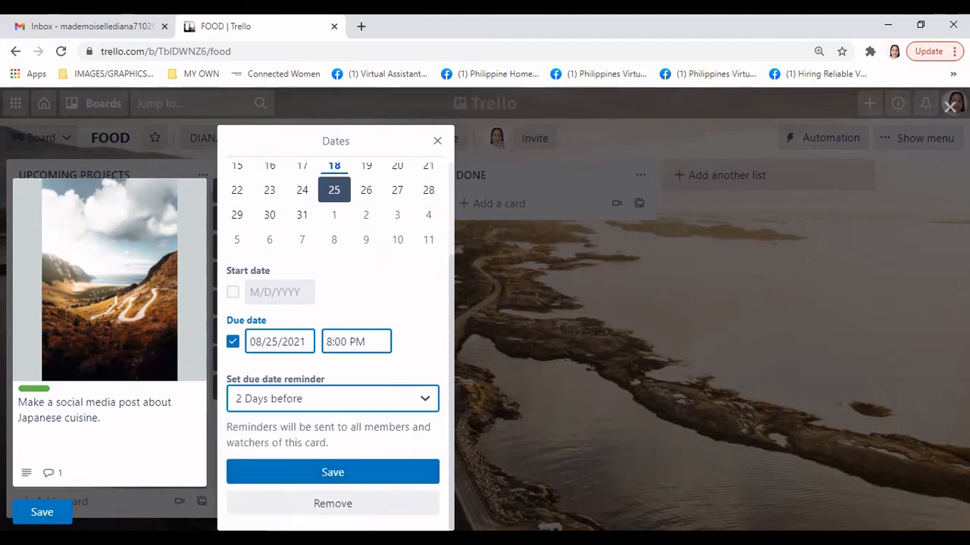
pyautogui.click(333, 472)
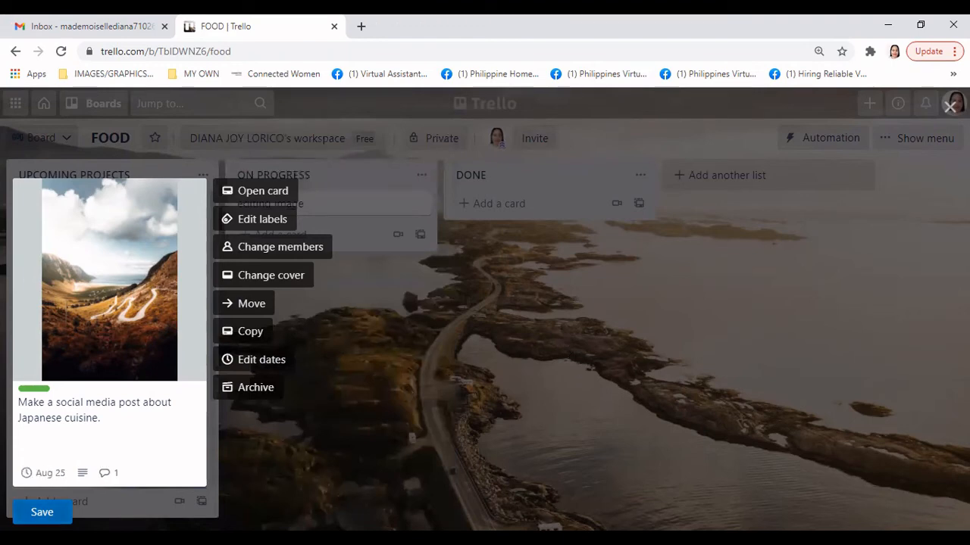
pyautogui.click(42, 512)
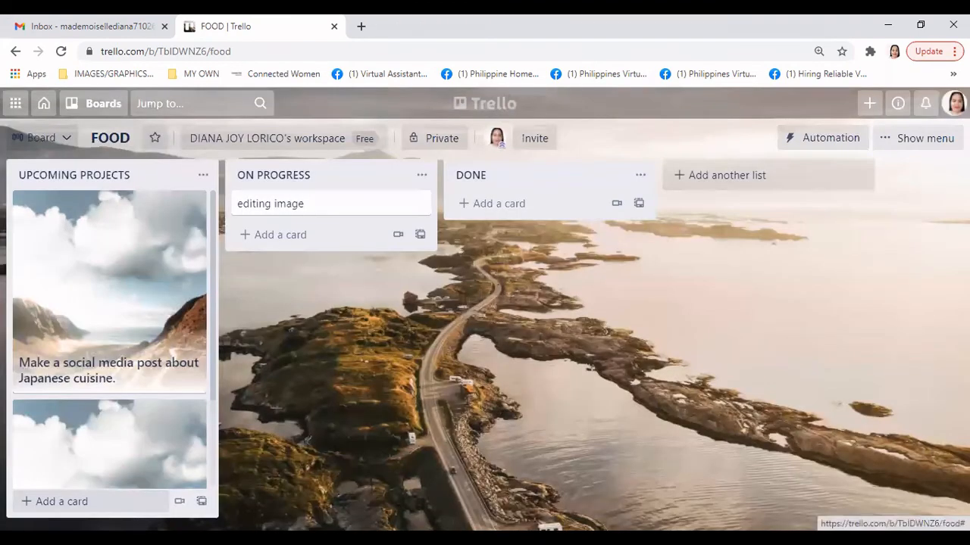
pyautogui.scroll(-2, 211, 417)
pyautogui.scroll(2, 210, 417)
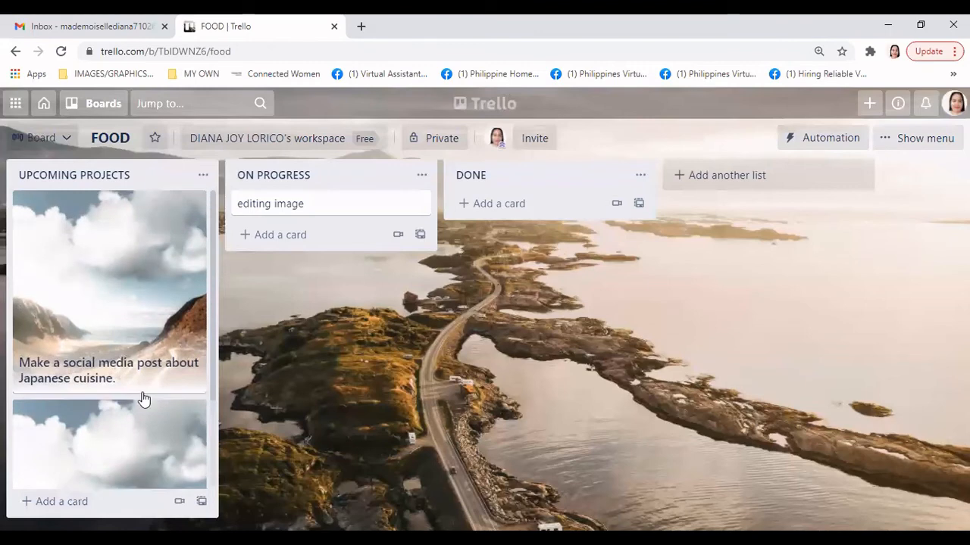
pyautogui.click(194, 204)
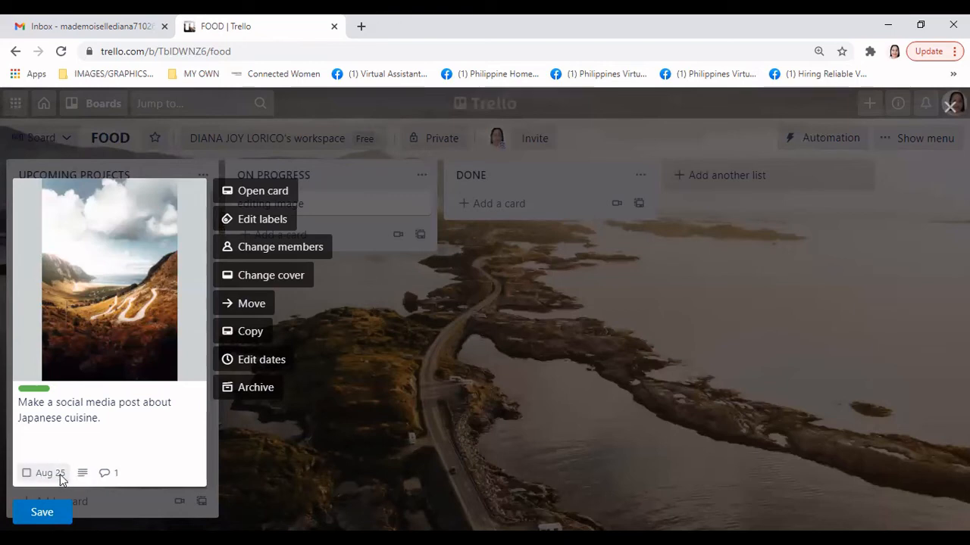
# Archive the second Japanese cuisine card from its quick-edit menu
pyautogui.doubleClick(105, 474)
pyautogui.click(154, 444)
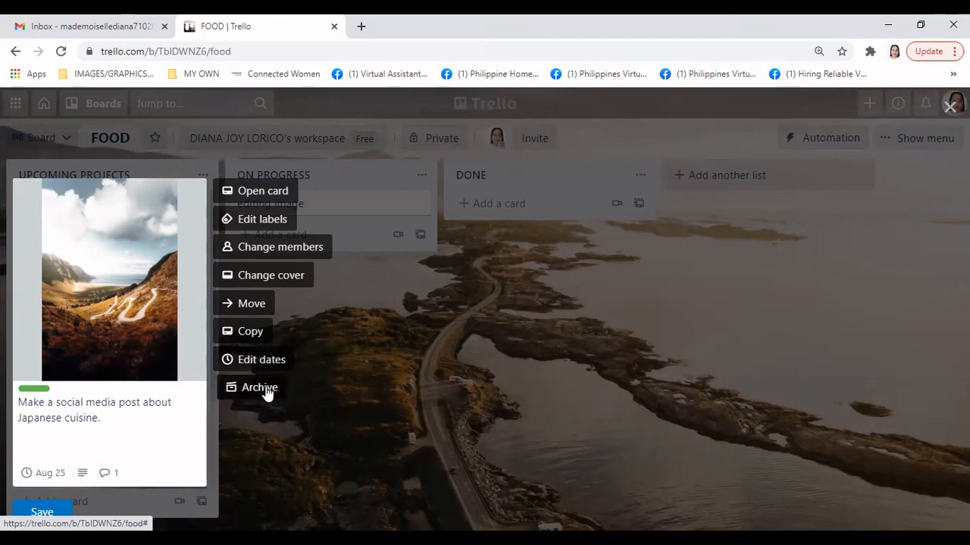
pyautogui.click(403, 409)
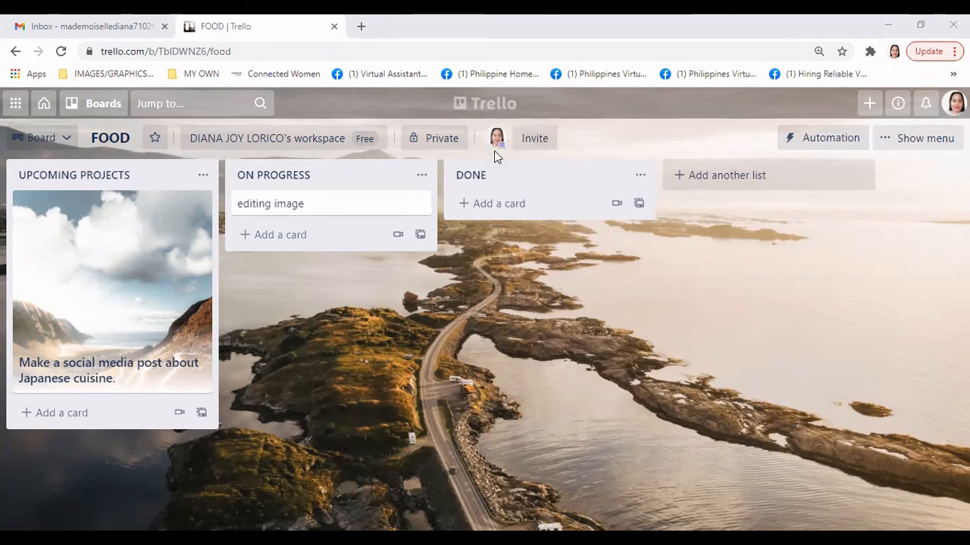
pyautogui.click(540, 144)
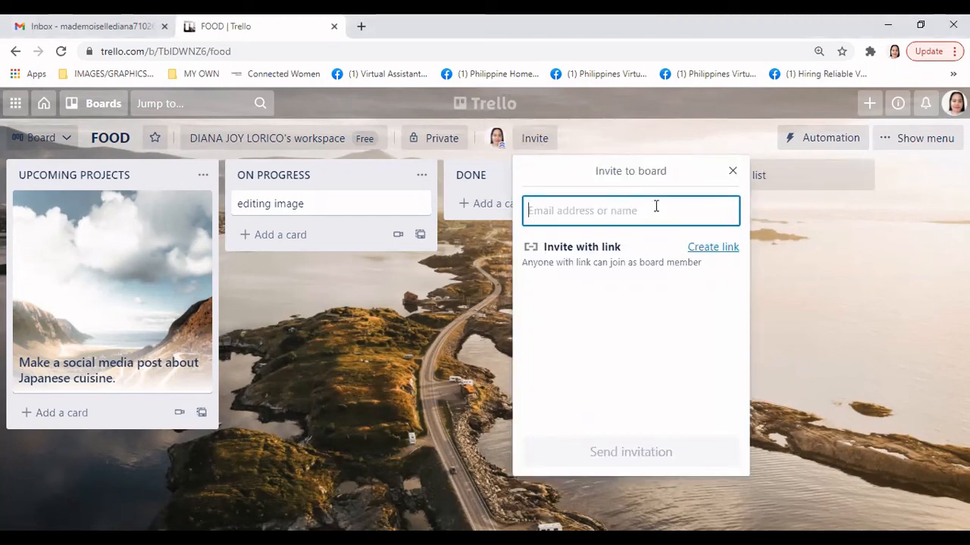
pyautogui.write('acb')
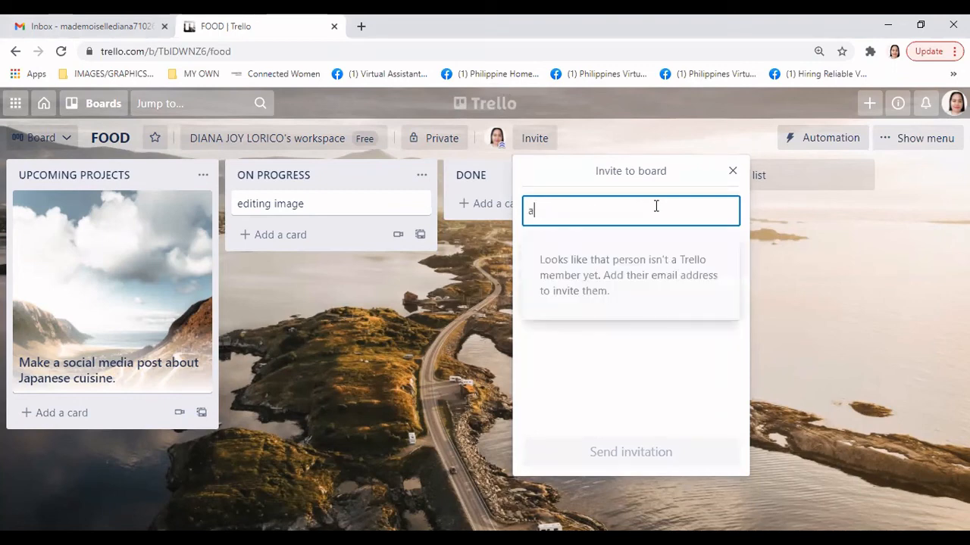
pyautogui.press('BackSpace')
pyautogui.press('BackSpace')
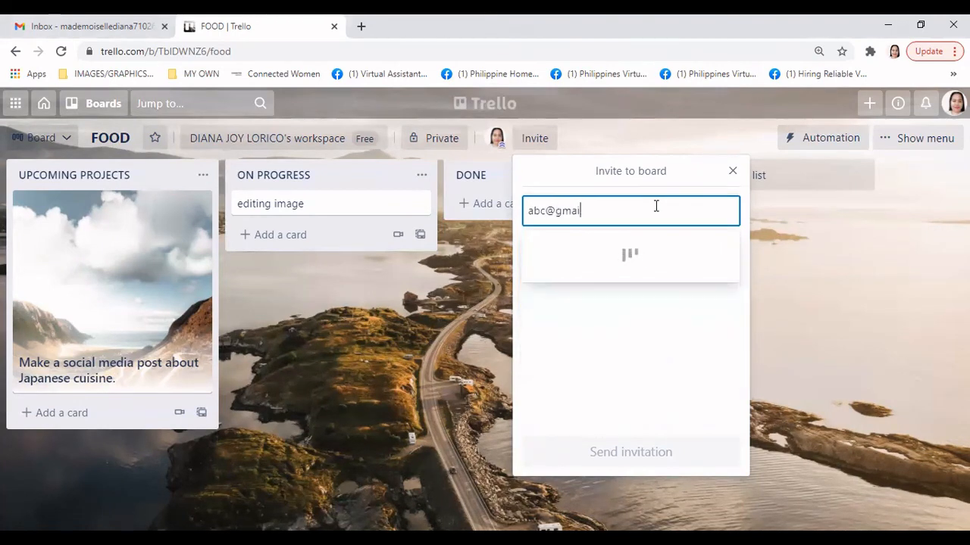
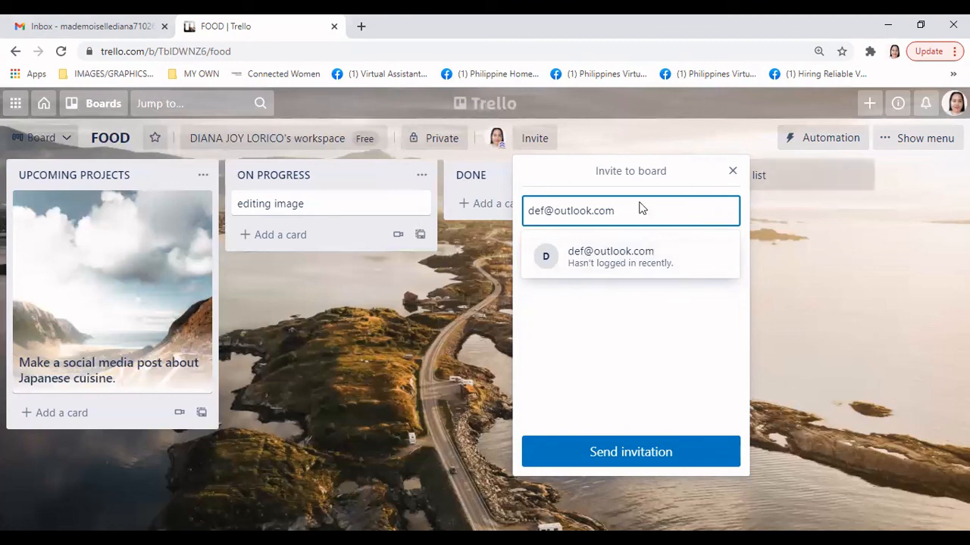
pyautogui.click(732, 173)
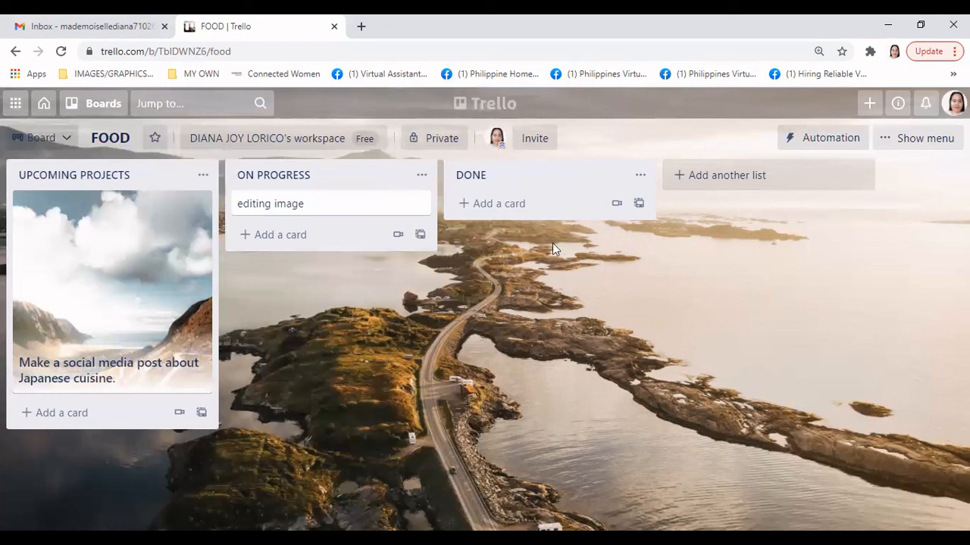
# Show the FOOD board's Change visibility options from the Private button
pyautogui.click(442, 140)
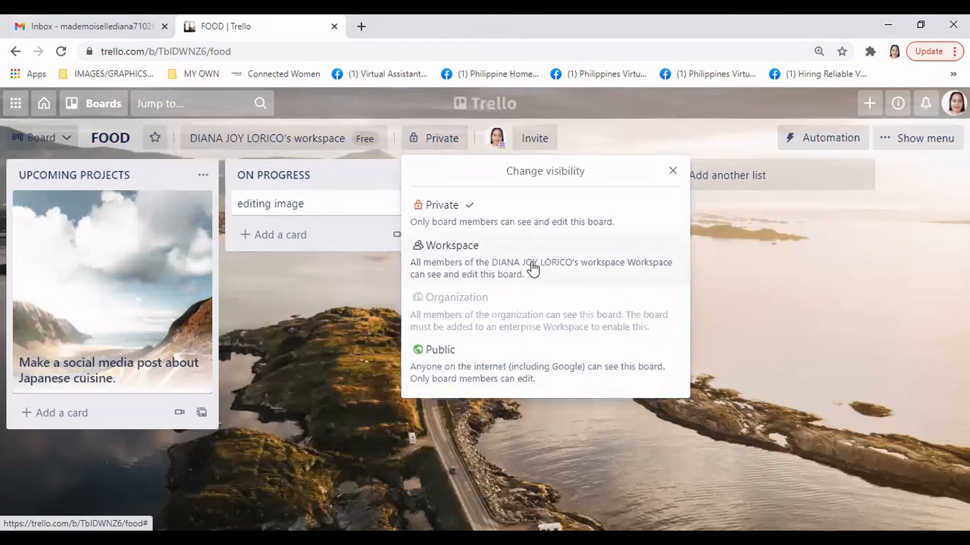